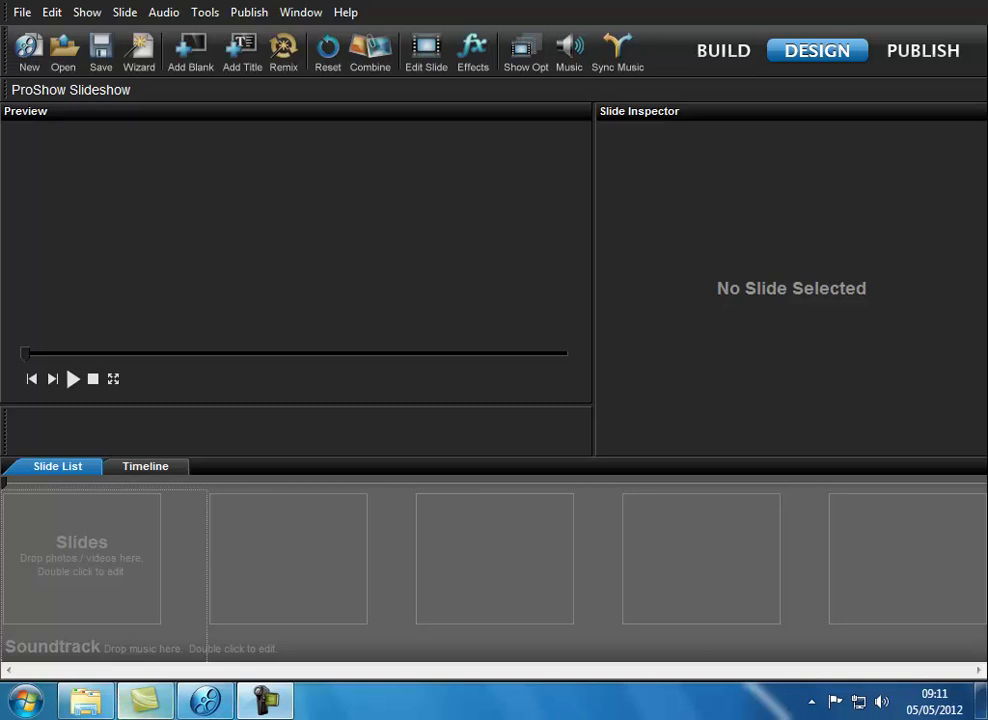
- Add the cornice frame picture from the Album folder as Slide 1 and select it
click(84, 711)
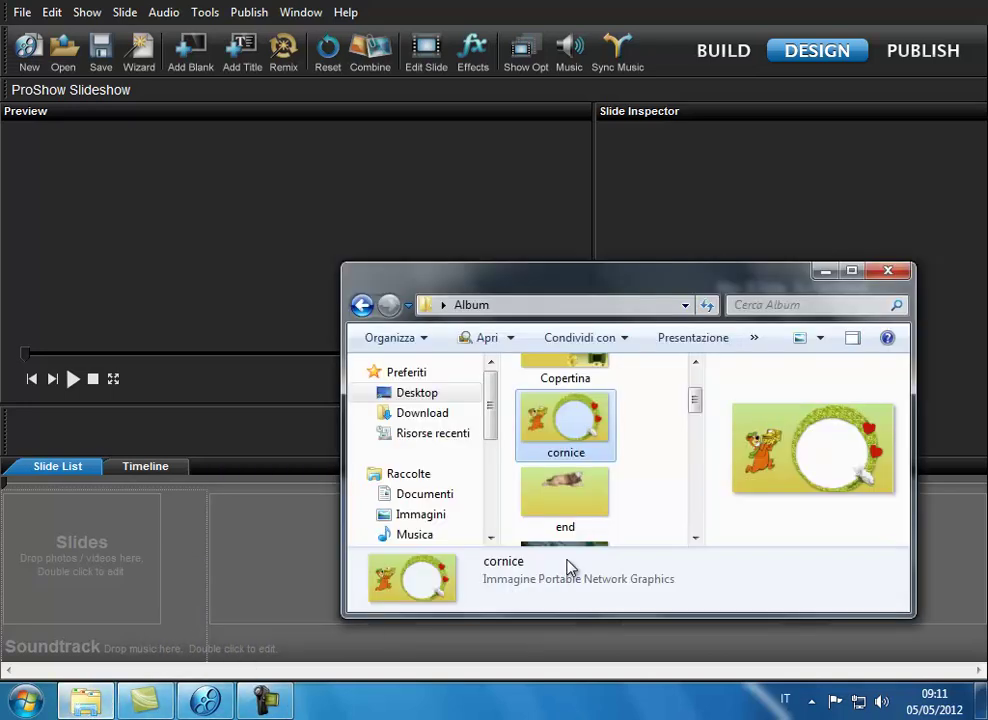
drag(545, 428, 82, 555)
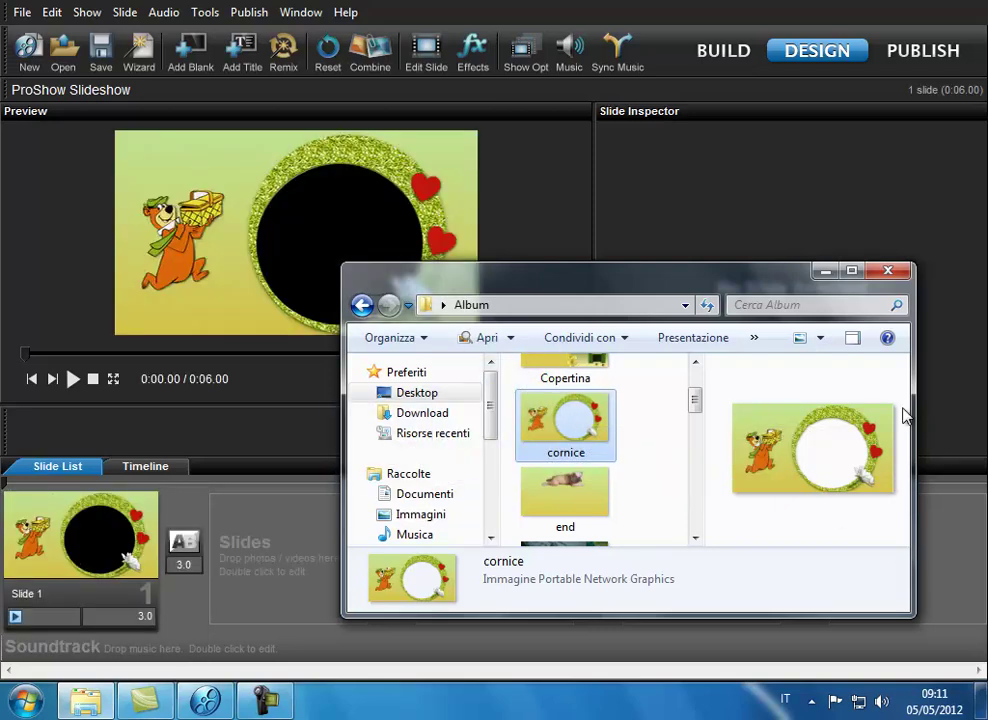
click(887, 272)
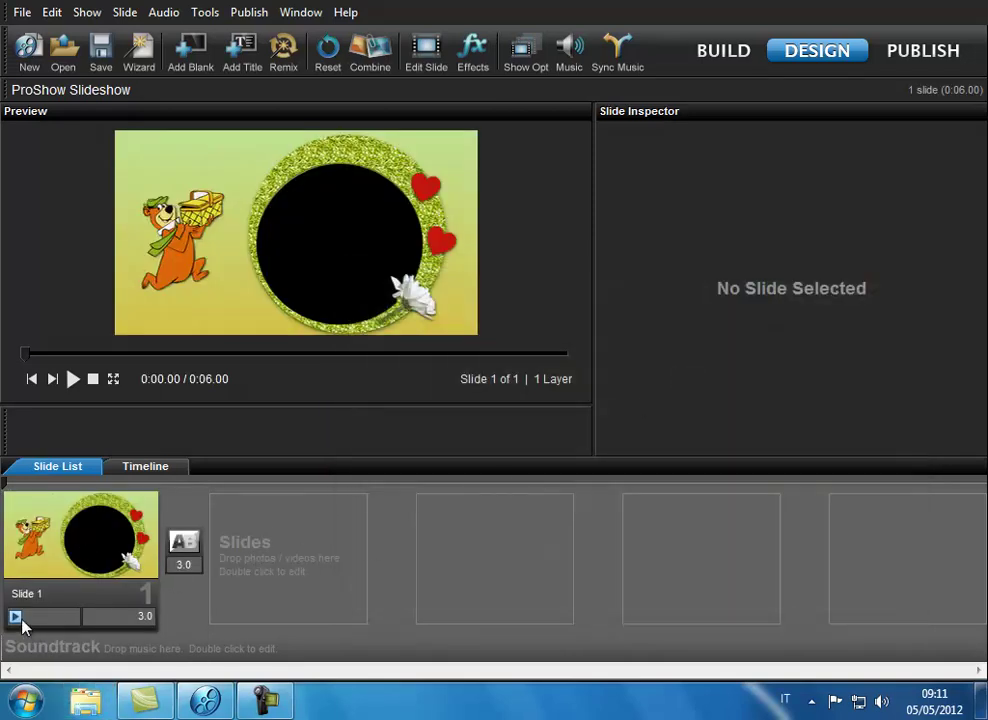
click(32, 574)
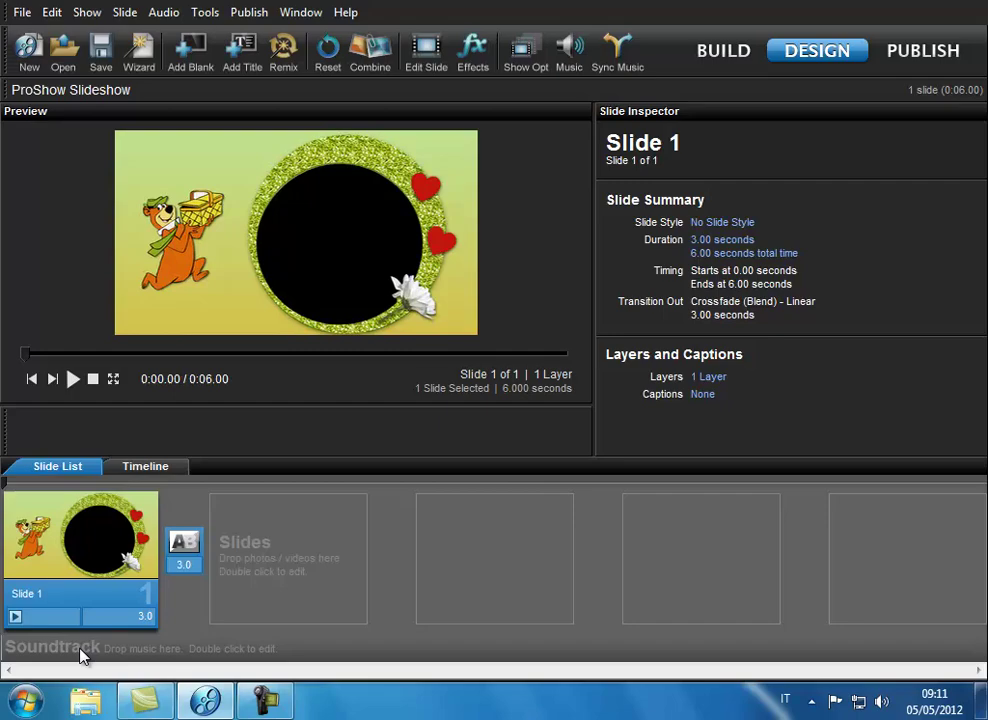
- Copy slide 1 and paste it four times to make slides 2-5, then reselect slide 1
right_click(53, 564)
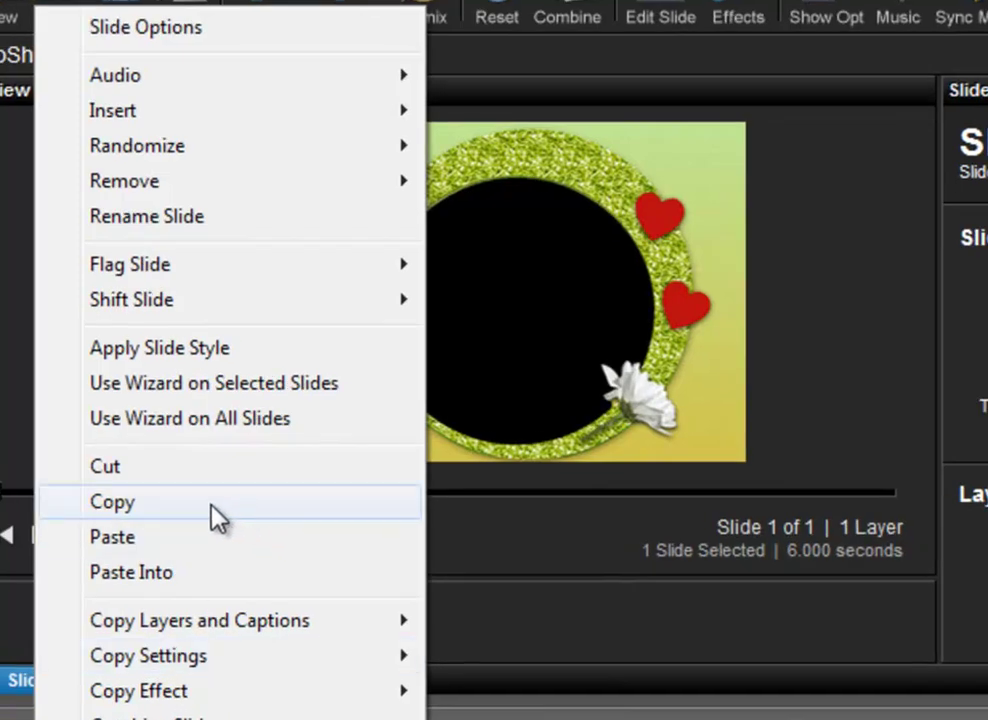
click(214, 516)
right_click(397, 336)
click(552, 680)
right_click(750, 372)
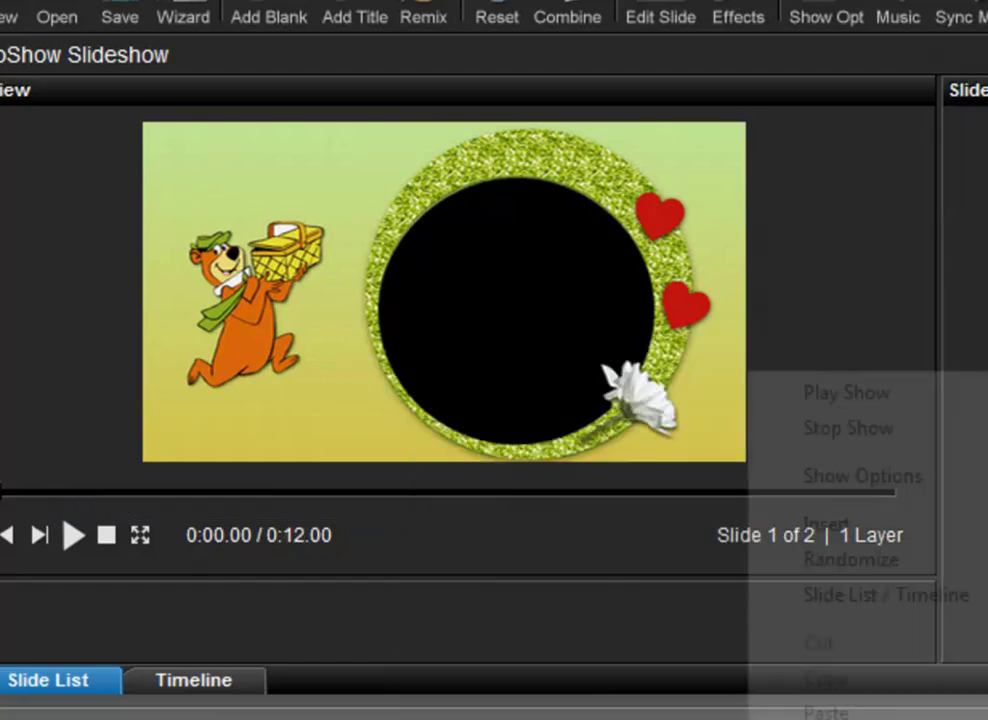
click(838, 712)
right_click(523, 630)
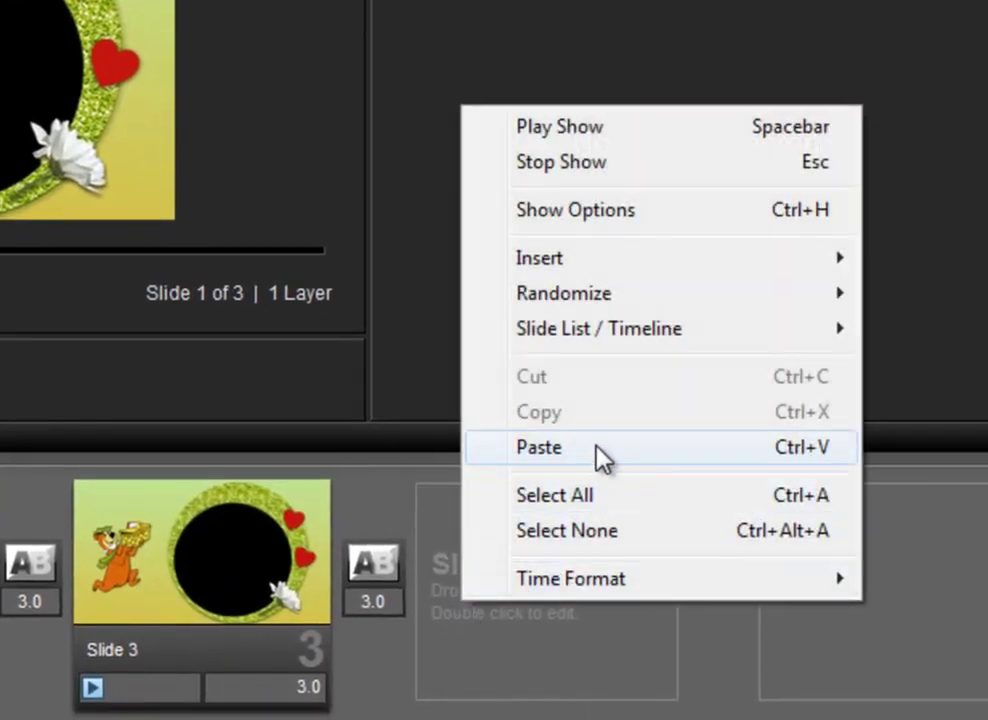
click(655, 474)
right_click(684, 616)
click(690, 441)
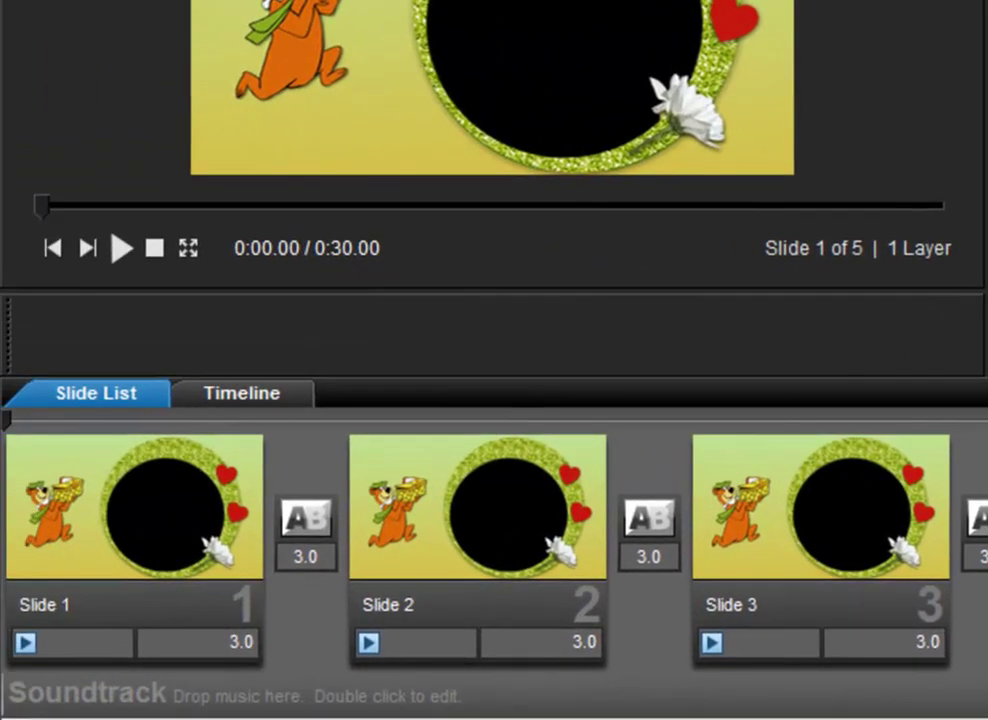
click(50, 547)
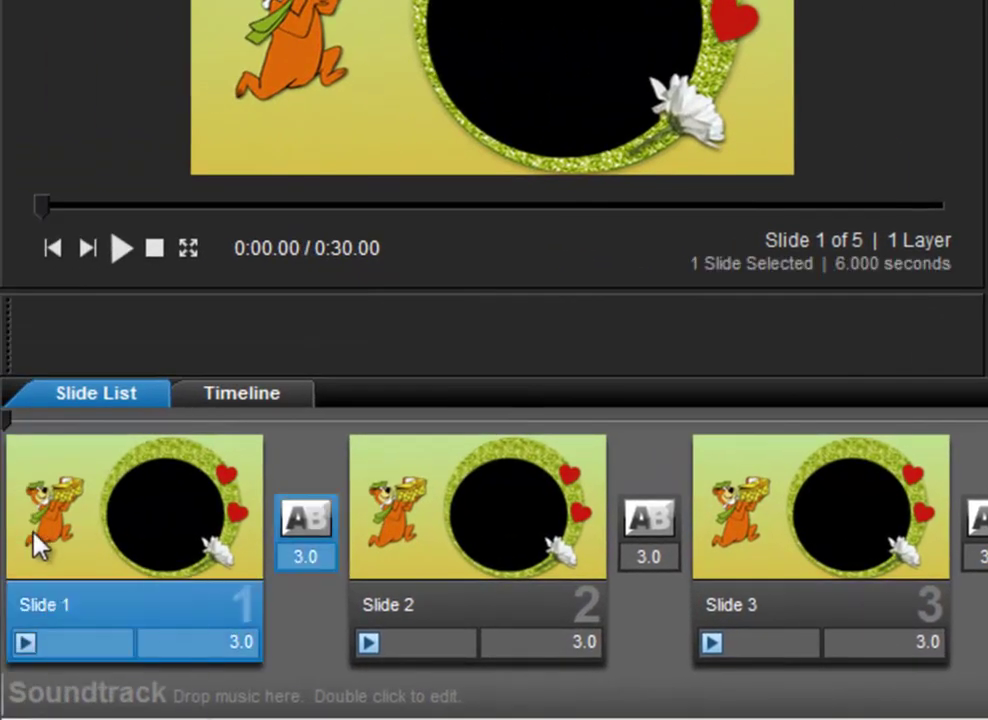
- Add Ettore_1 as an image layer on slide 1 and move it beneath the cornice layer
double_click(45, 545)
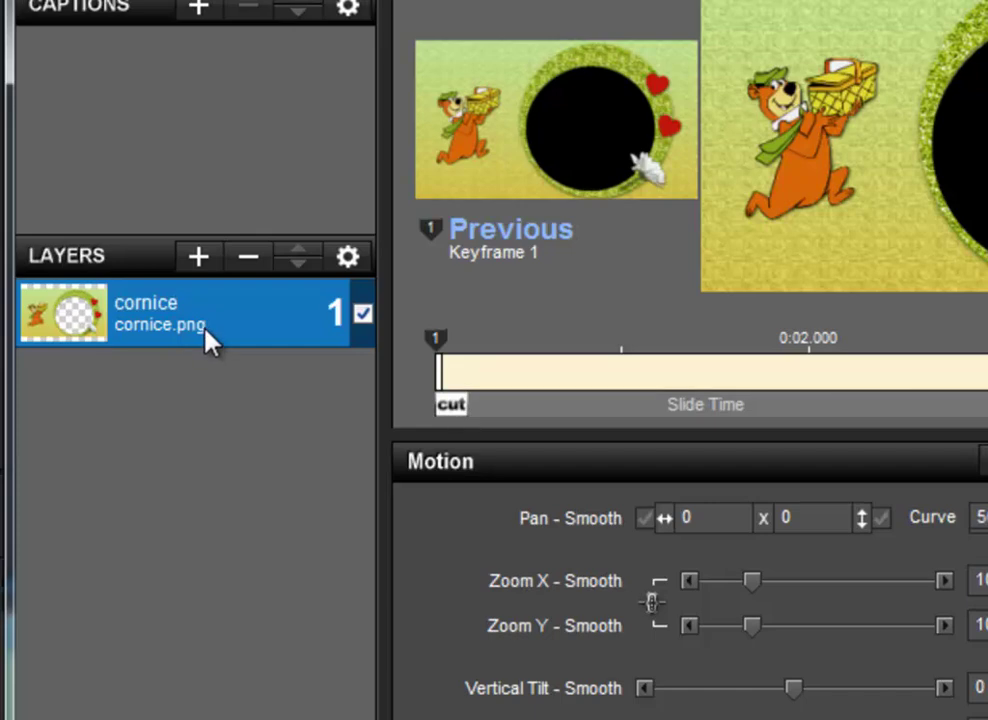
click(201, 260)
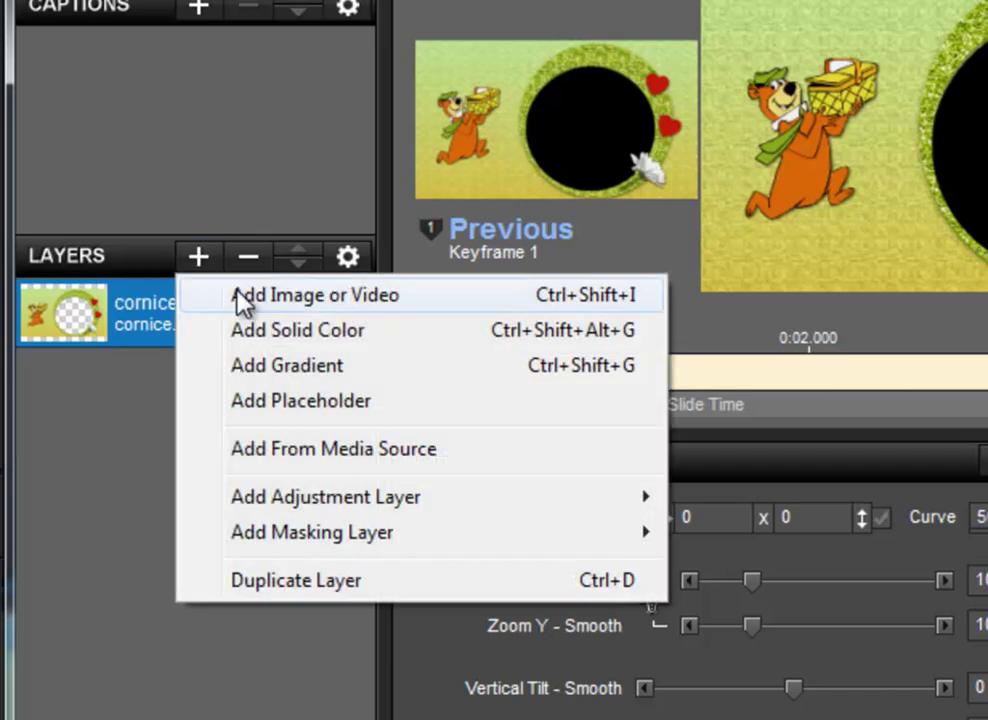
click(243, 304)
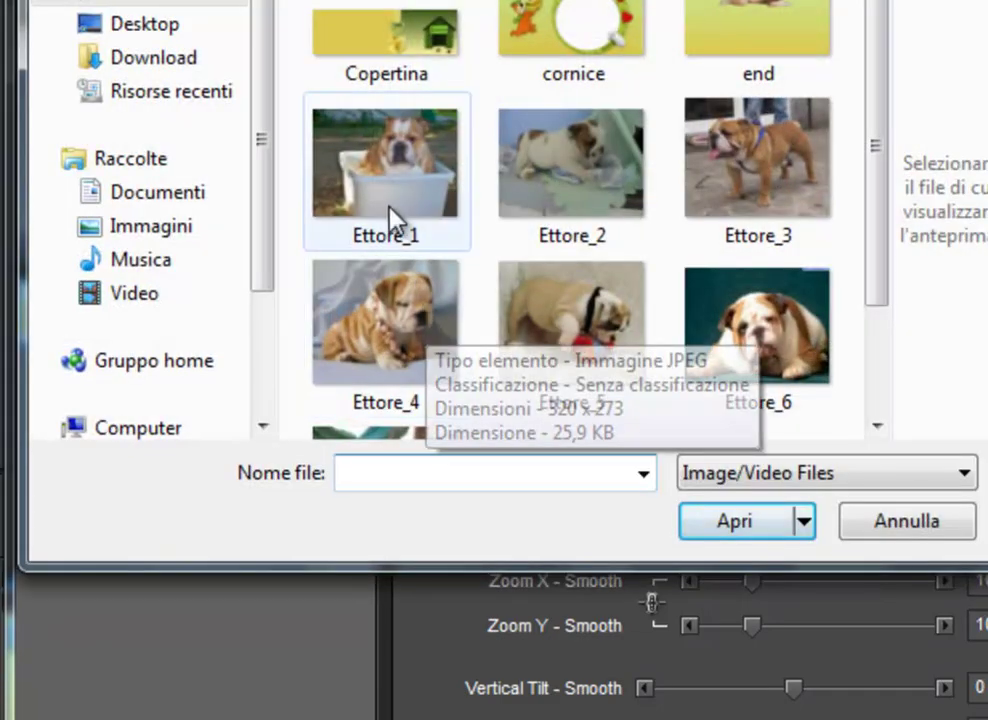
click(390, 198)
double_click(386, 190)
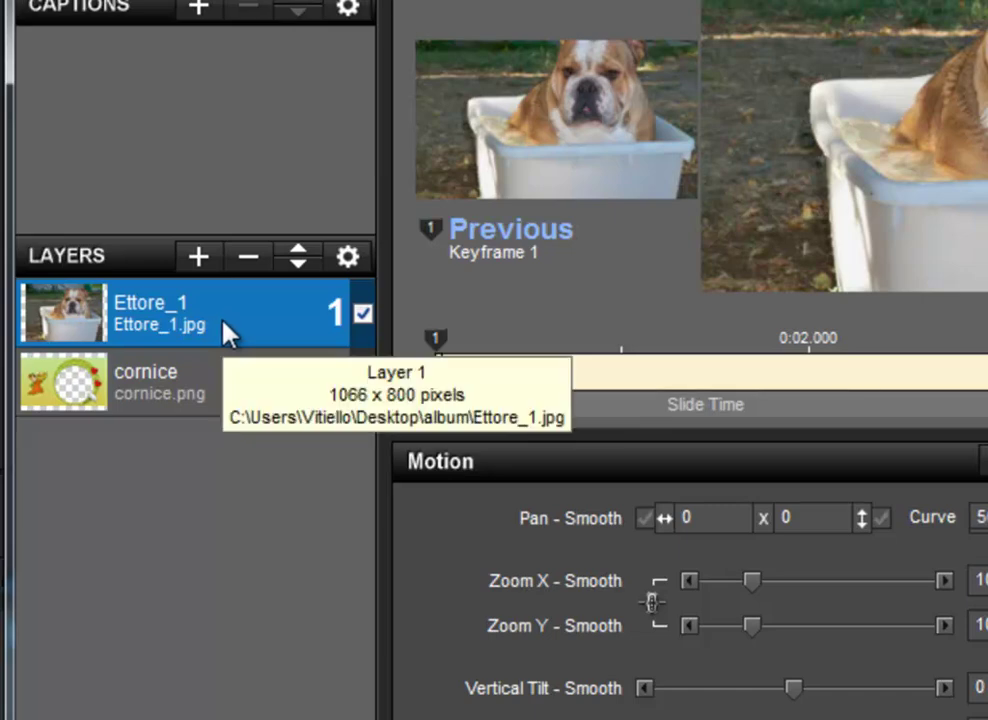
click(306, 268)
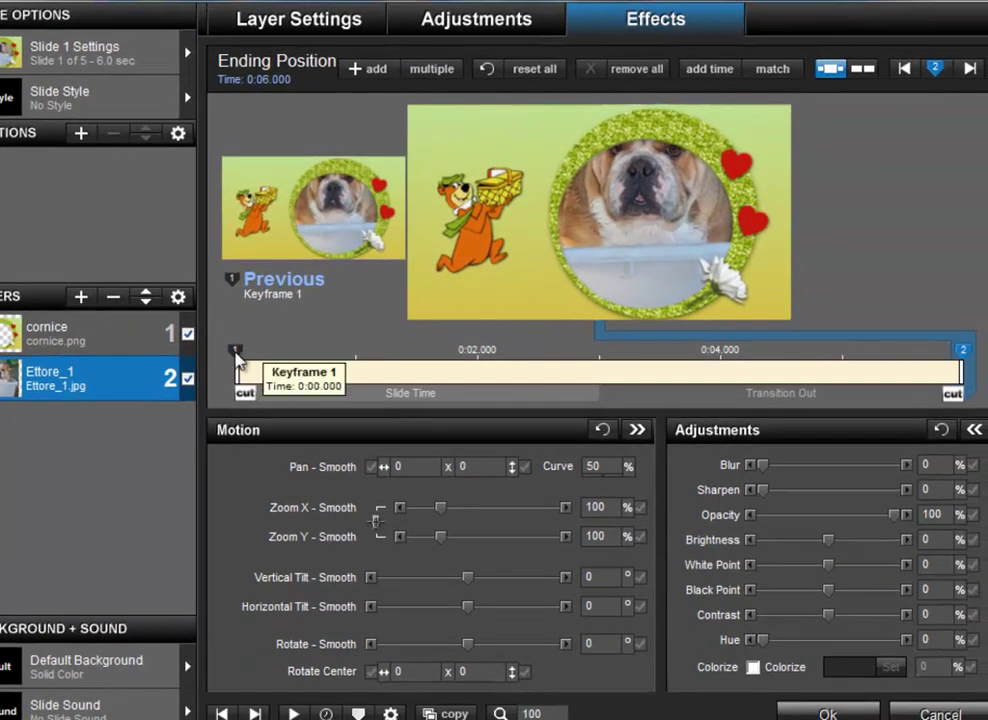
- At the starting keyframe, set the Ettore_1 photo to 80% zoom, panned 0.81 x 19.32
click(431, 340)
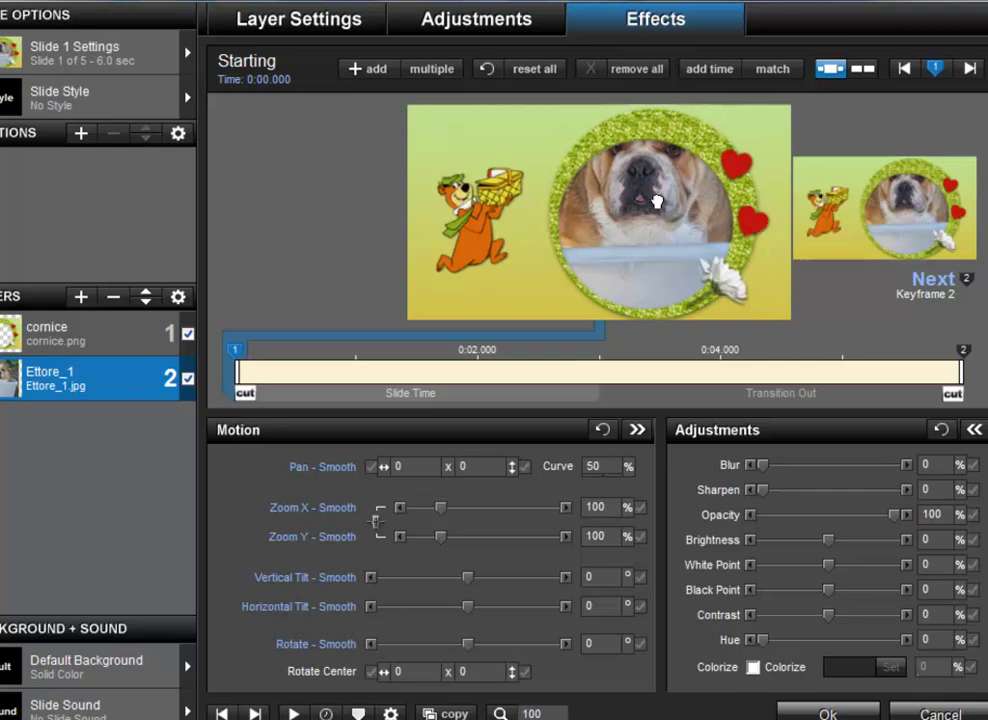
drag(657, 202, 643, 224)
scroll(657, 256, down, 2)
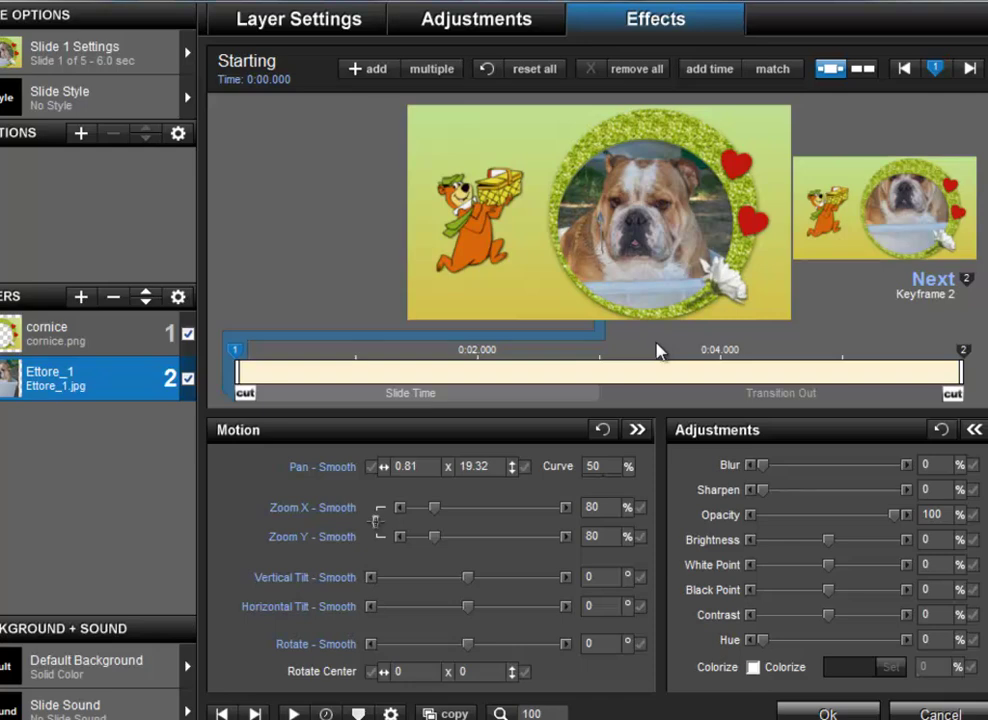
right_click(626, 256)
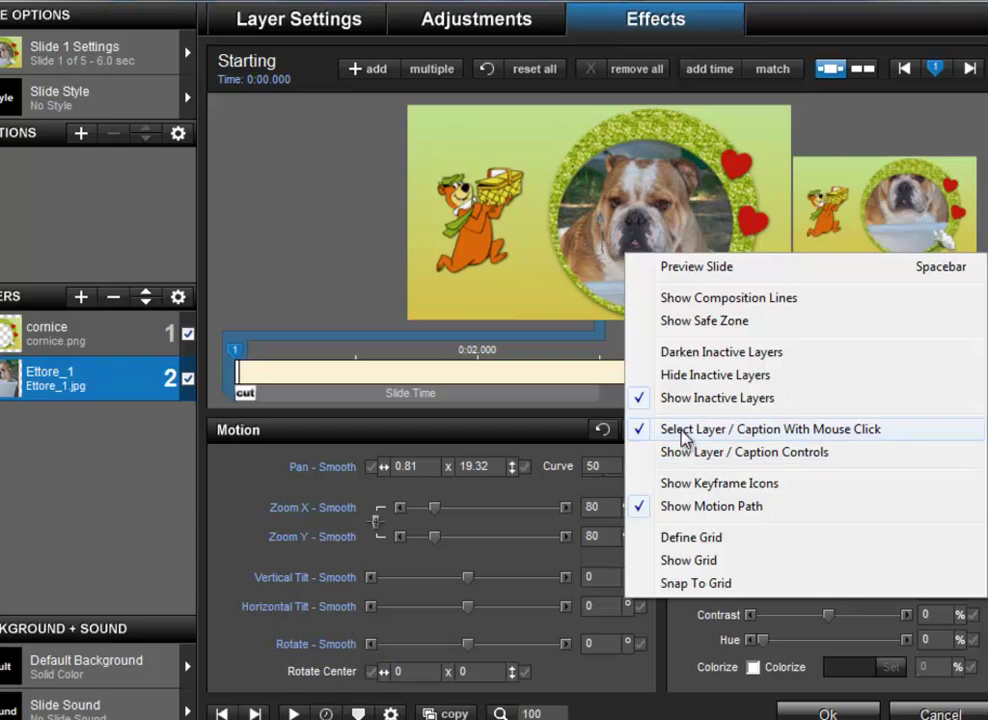
click(80, 388)
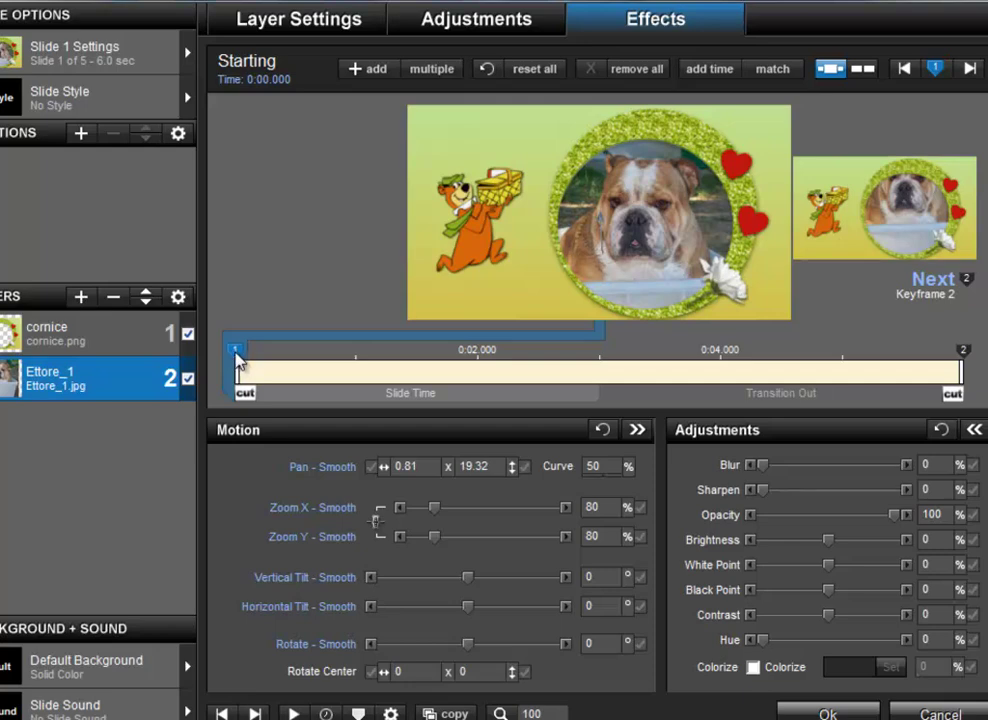
- Copy the starting keyframe's 80% zoom and 0.81 x 19.32 pan onto the ending keyframe
right_click(237, 357)
click(306, 500)
click(963, 351)
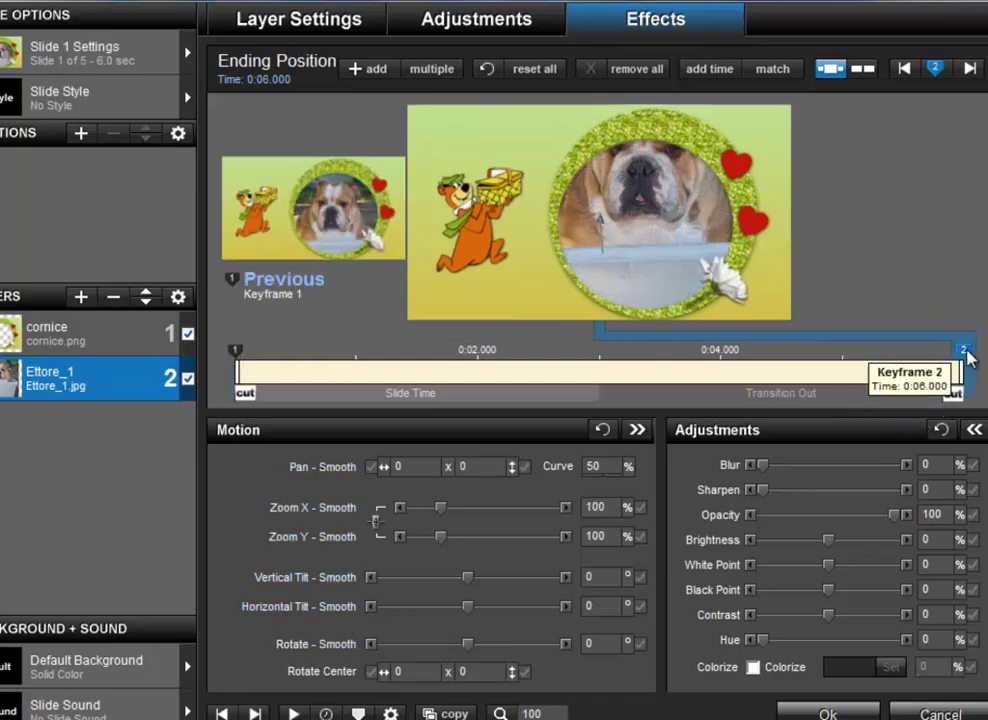
right_click(963, 351)
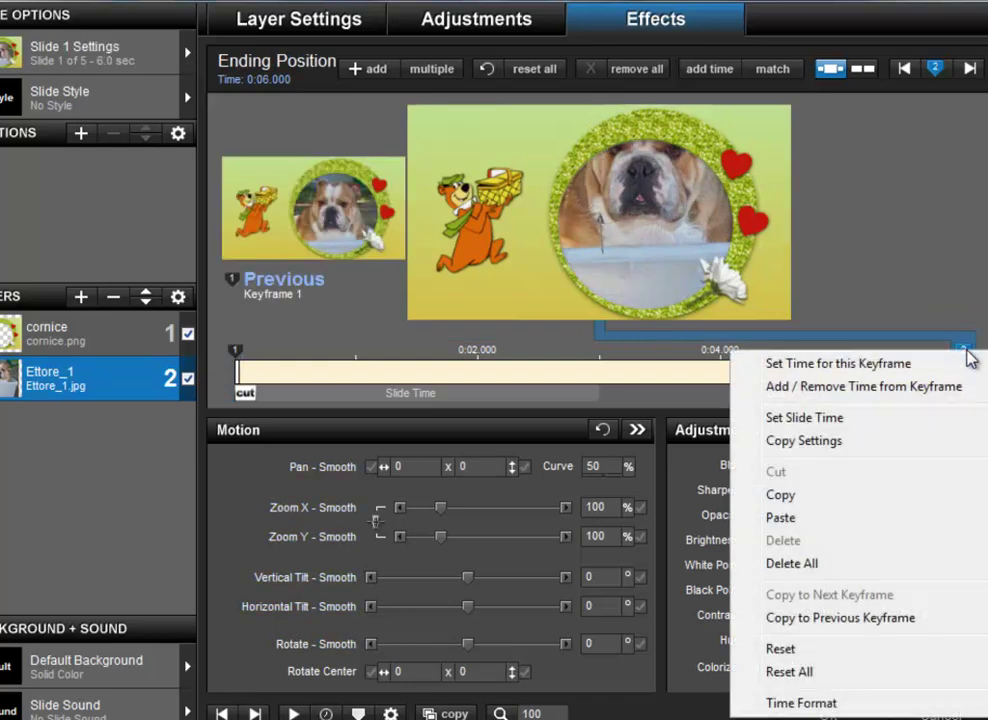
click(808, 518)
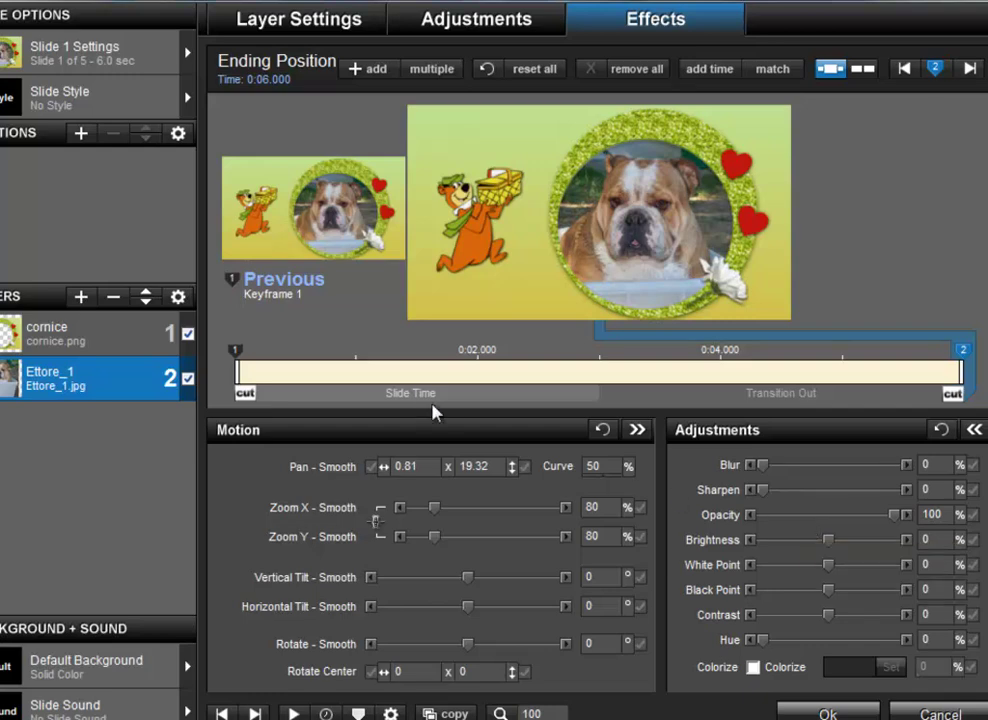
click(238, 354)
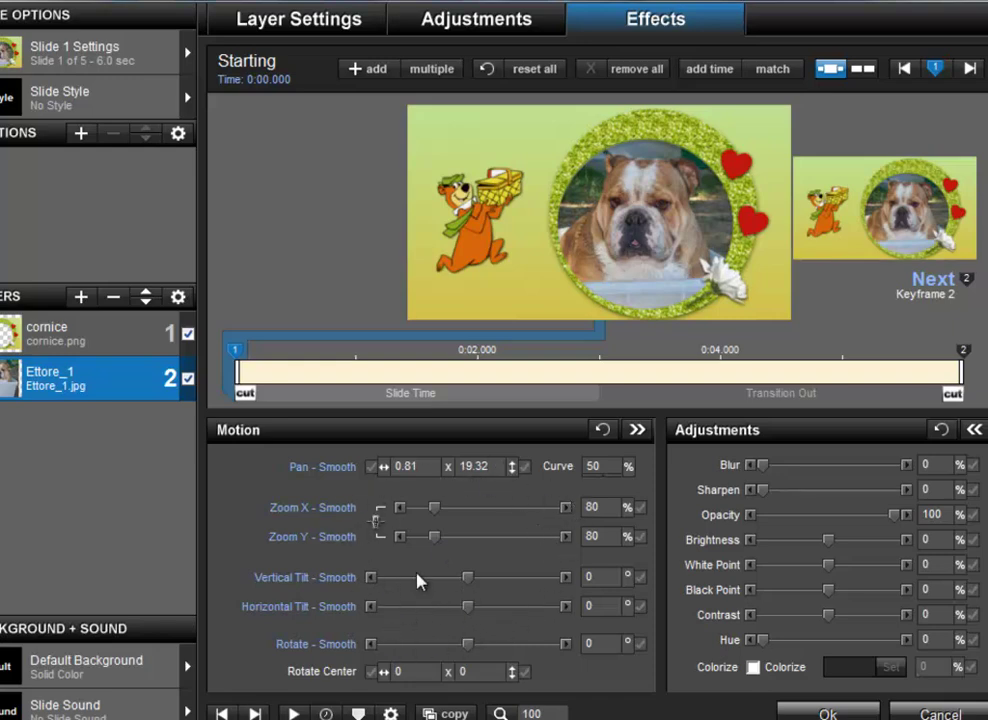
- Add vuota con bordo.png as an image layer and move it to the top of the layers
click(81, 297)
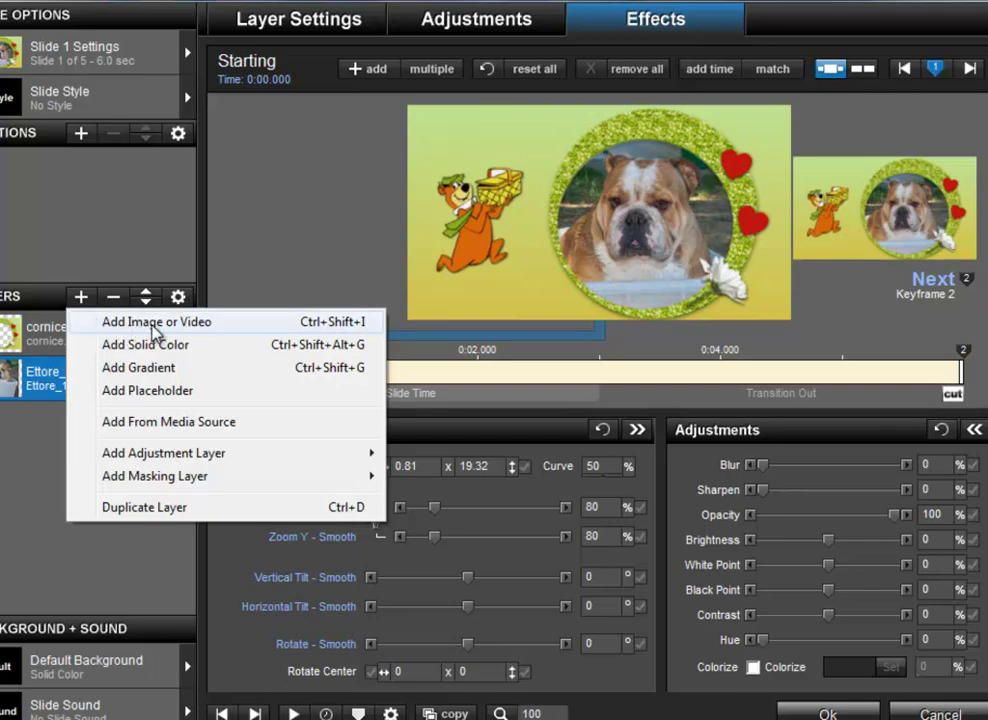
click(197, 330)
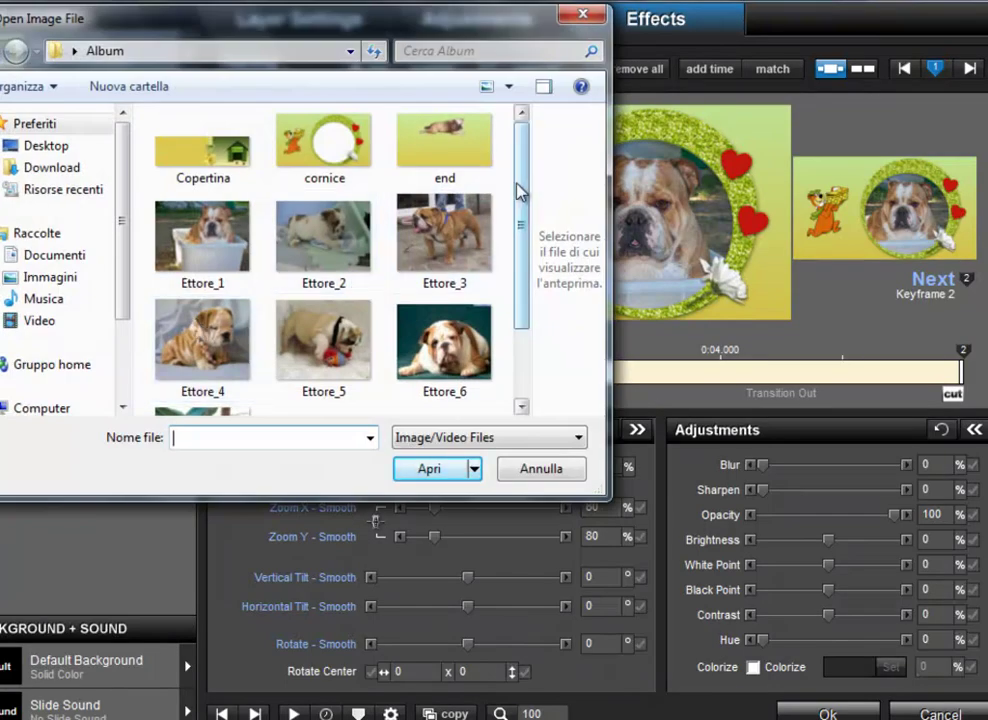
drag(522, 190, 522, 292)
click(336, 378)
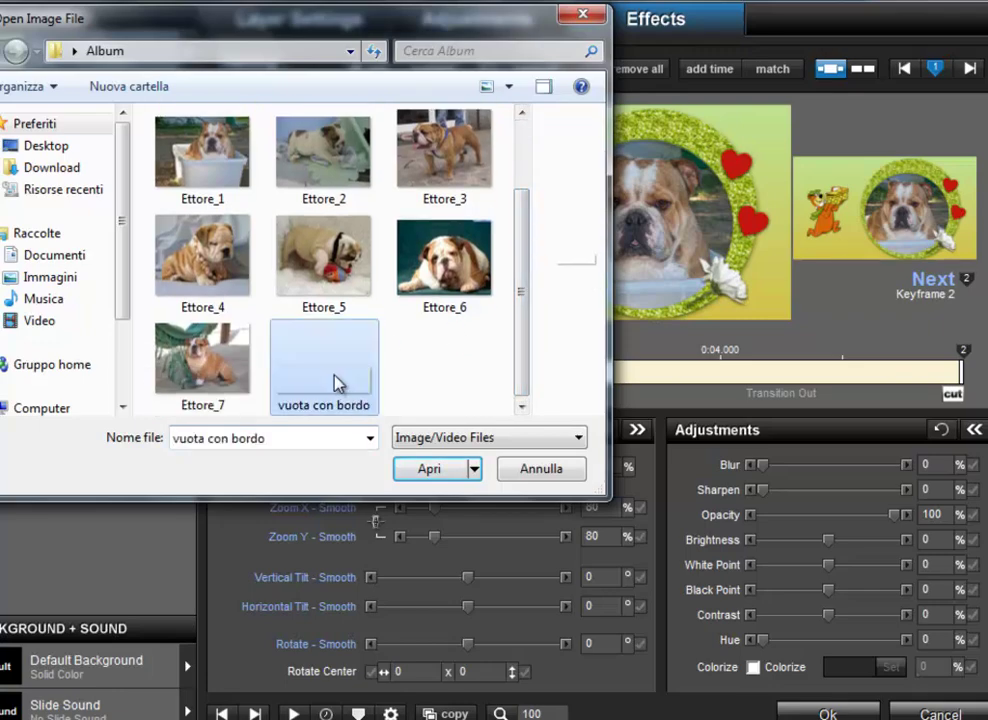
click(430, 469)
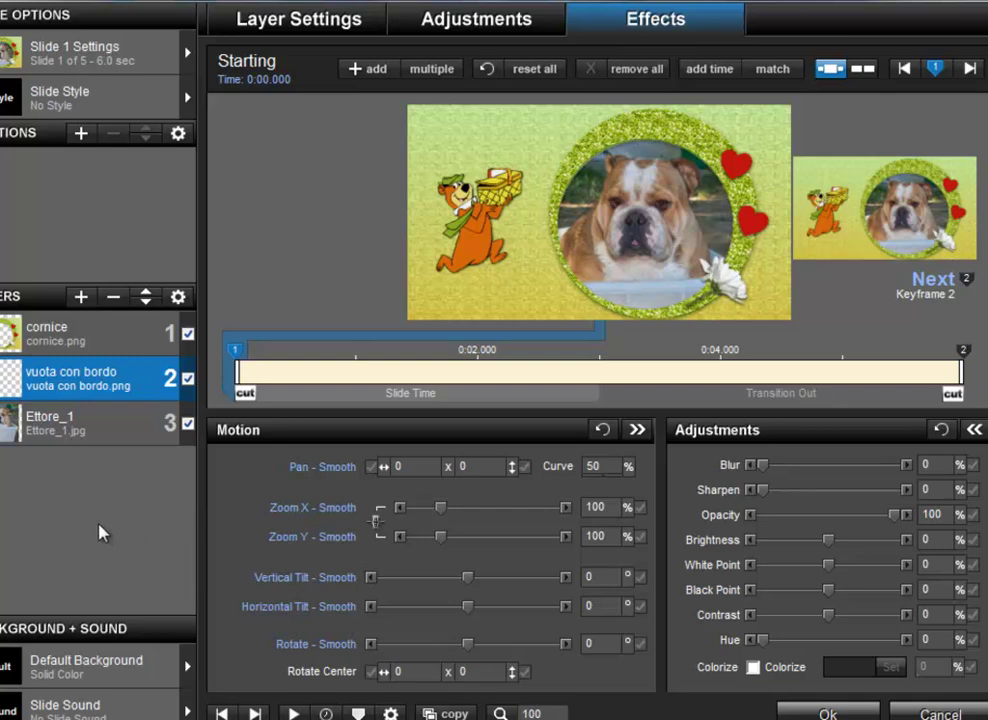
click(147, 293)
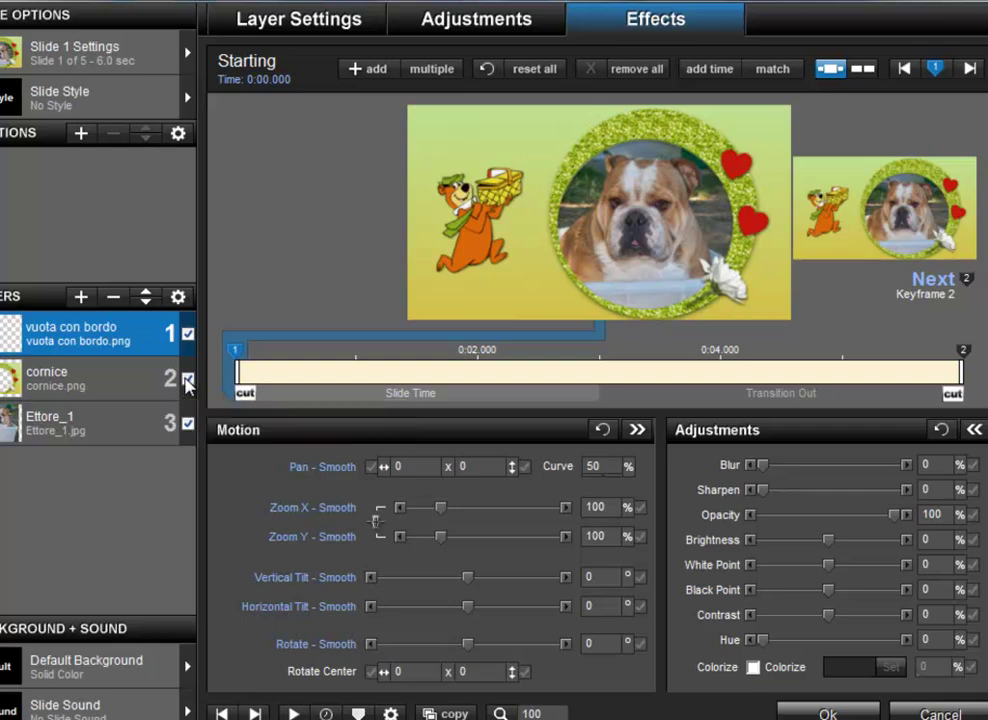
- Hide the cornice and Ettore_1 layers and shift vuota con bordo left to -49.99 x -0.95
click(188, 378)
click(188, 424)
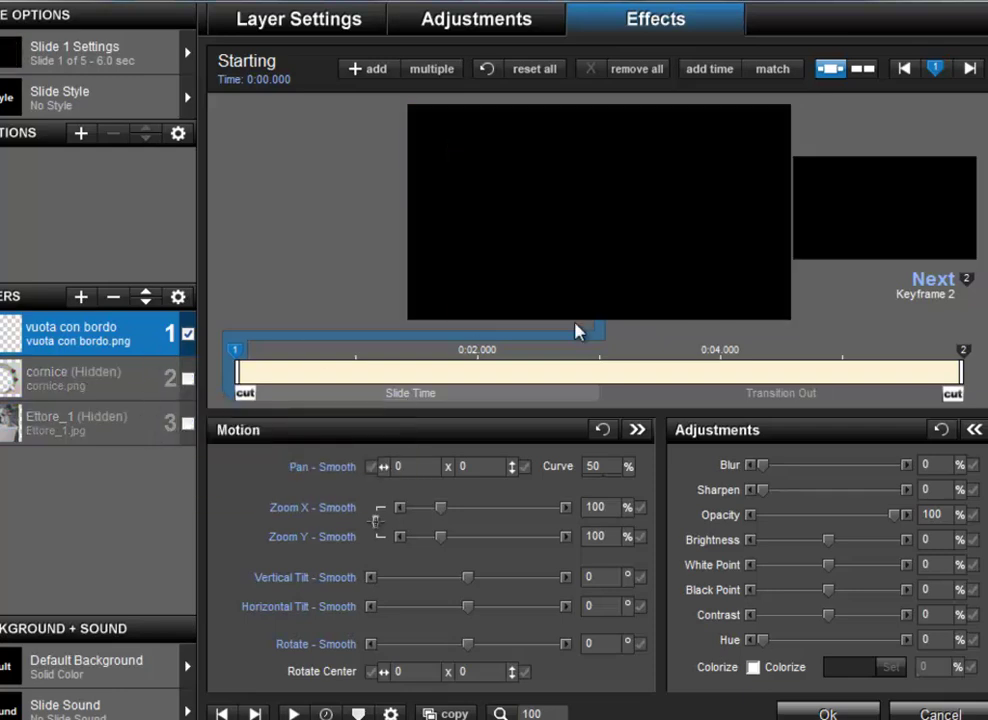
mouse_move(748, 208)
mouse_down()
mouse_move(569, 198)
mouse_move(679, 216)
mouse_move(734, 203)
mouse_move(739, 214)
mouse_up()
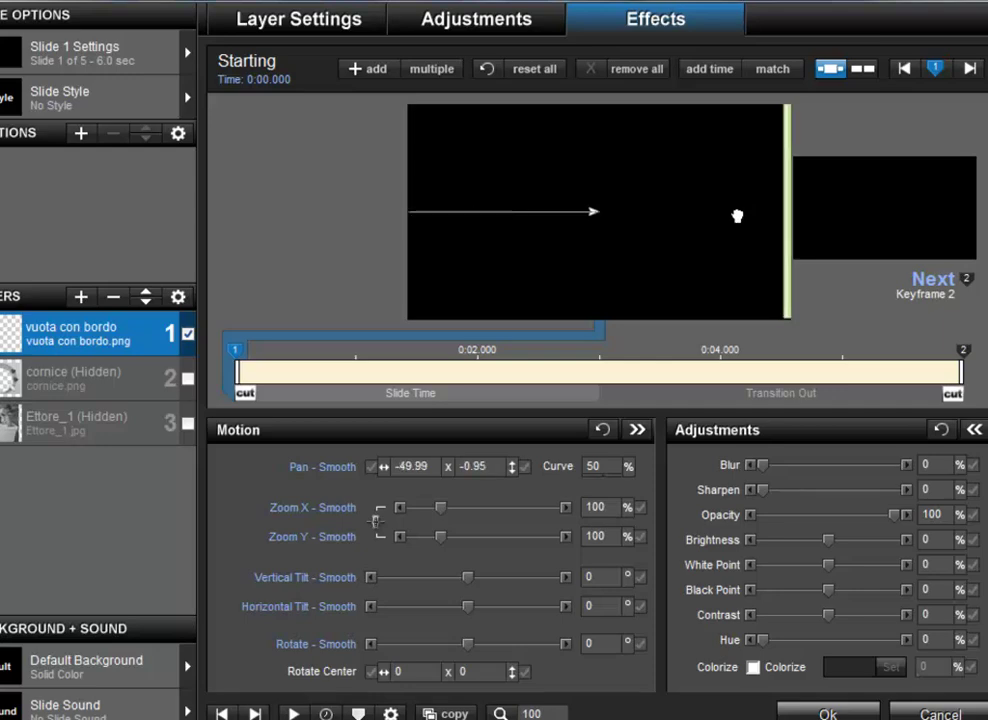
- Copy the starting keyframe's vuota con bordo pan onto the ending keyframe
right_click(237, 358)
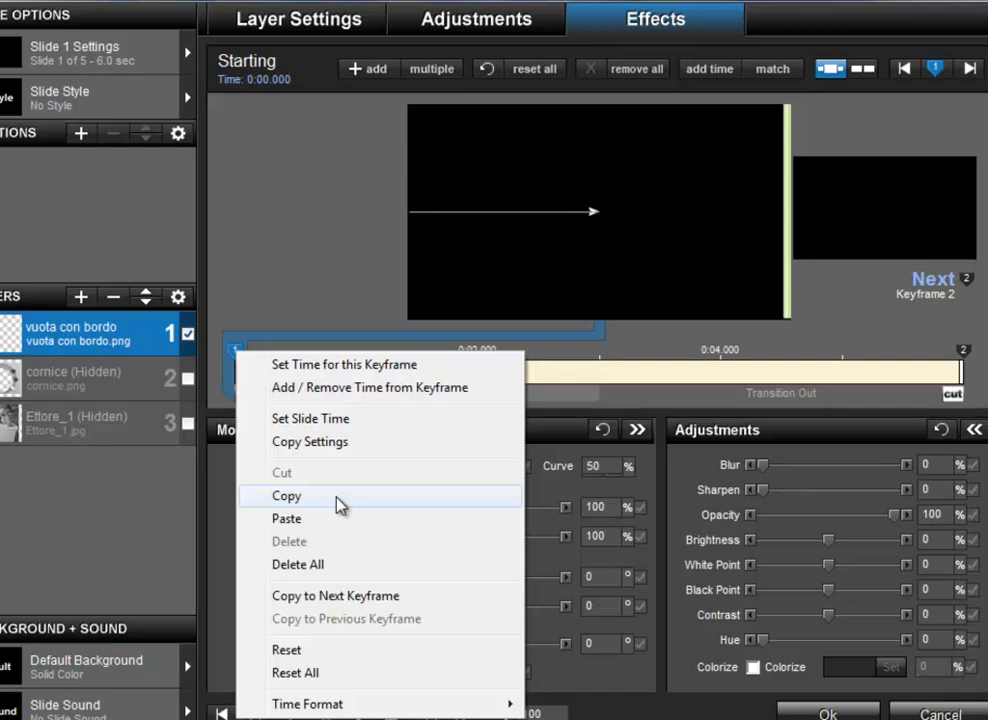
click(337, 505)
click(963, 352)
right_click(963, 352)
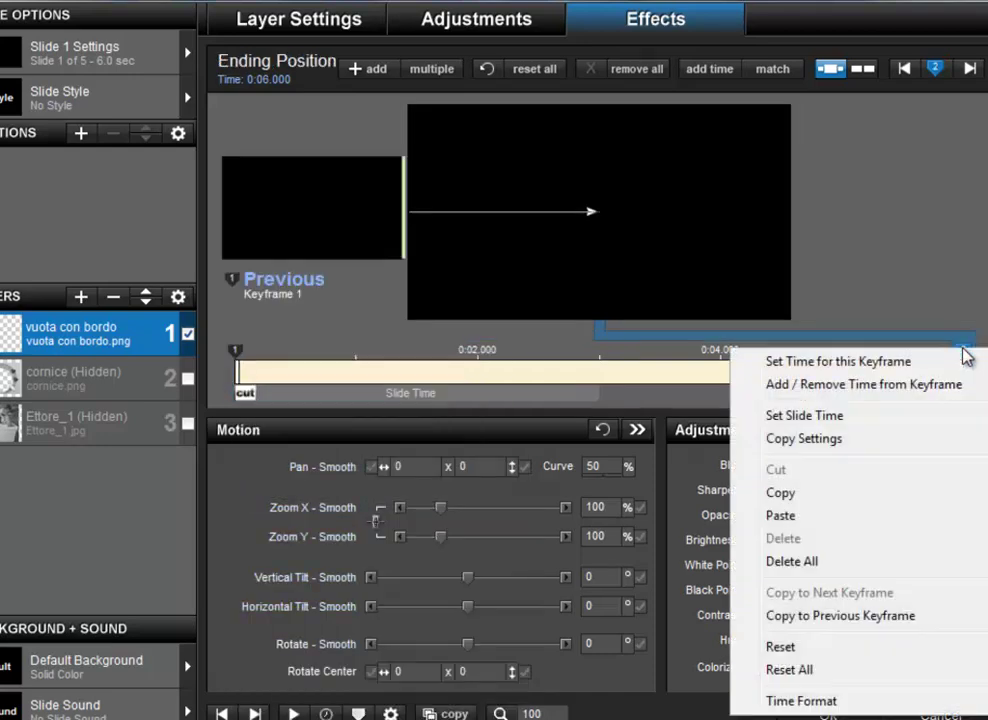
click(833, 519)
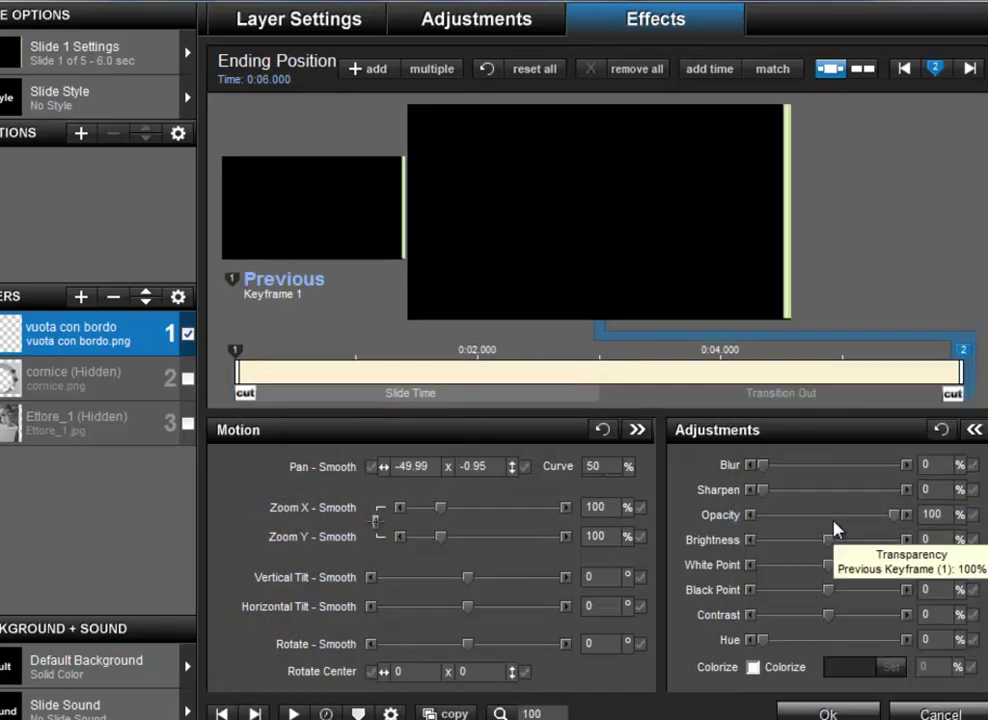
- Unhide the cornice and Ettore_1 layers and return to the starting keyframe
click(188, 378)
click(188, 424)
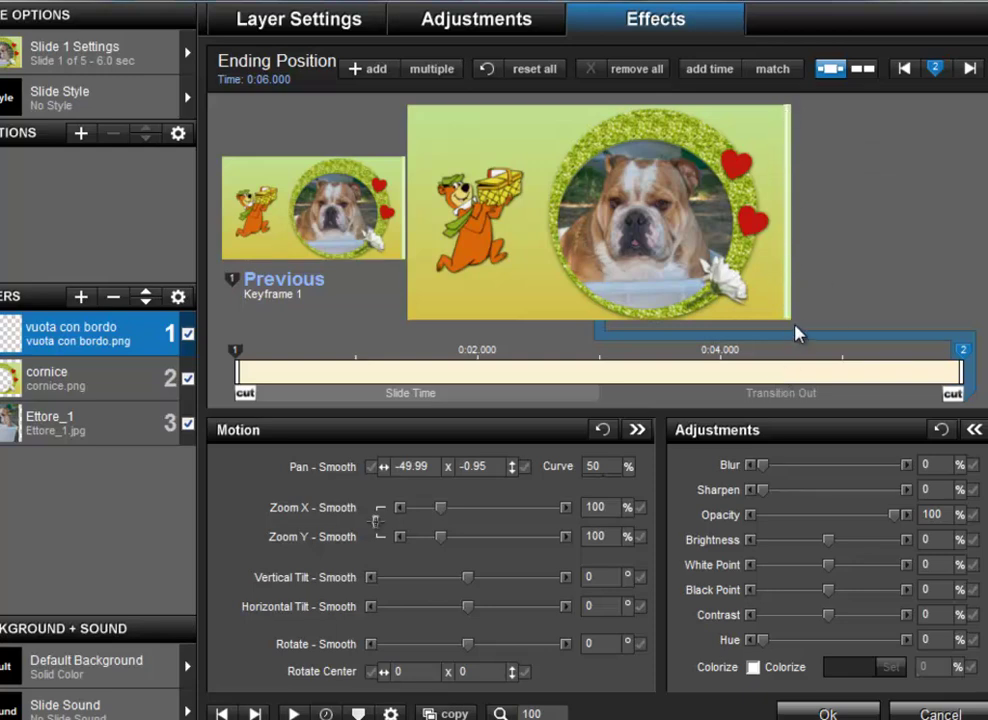
click(236, 358)
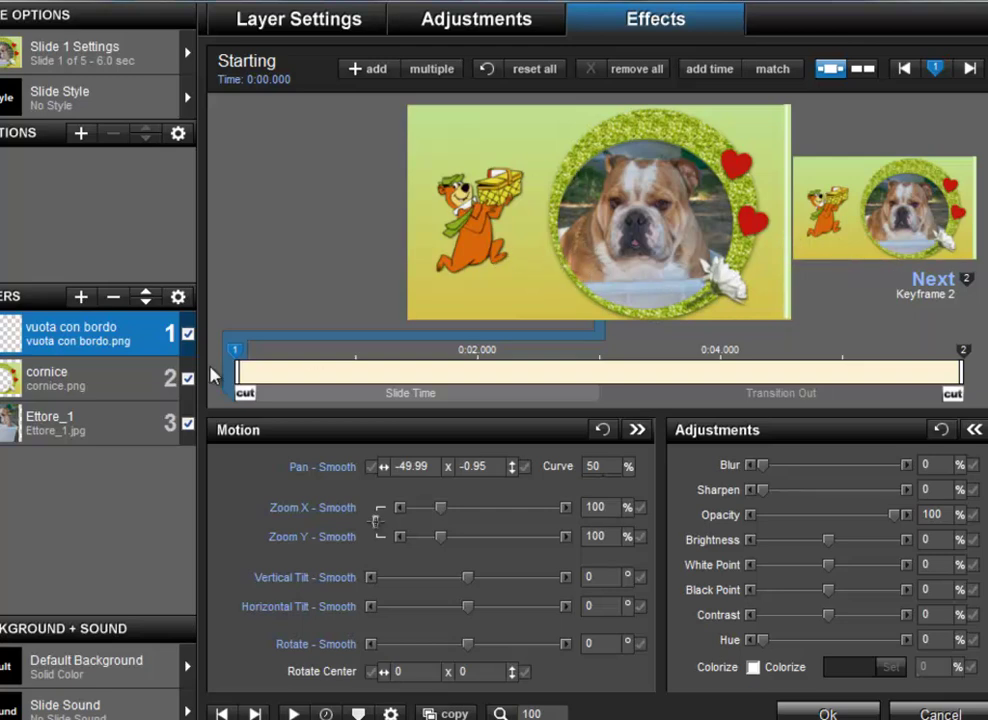
- Add Copertina as the top layer and pan it left to -41.3 x -0.96 to show the doghouse
click(83, 299)
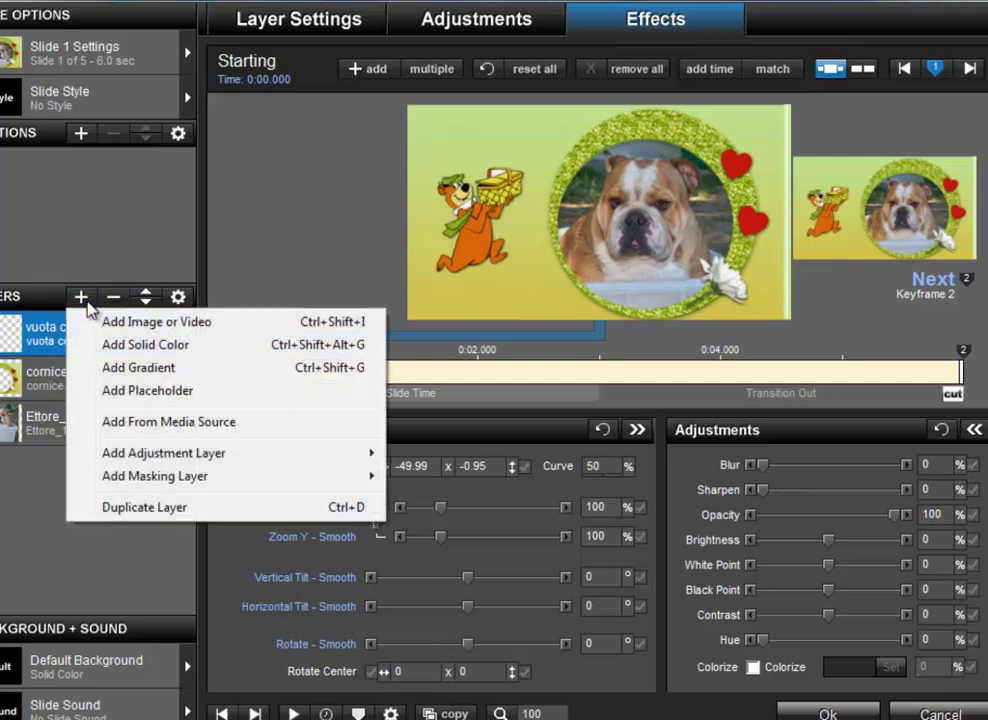
click(141, 328)
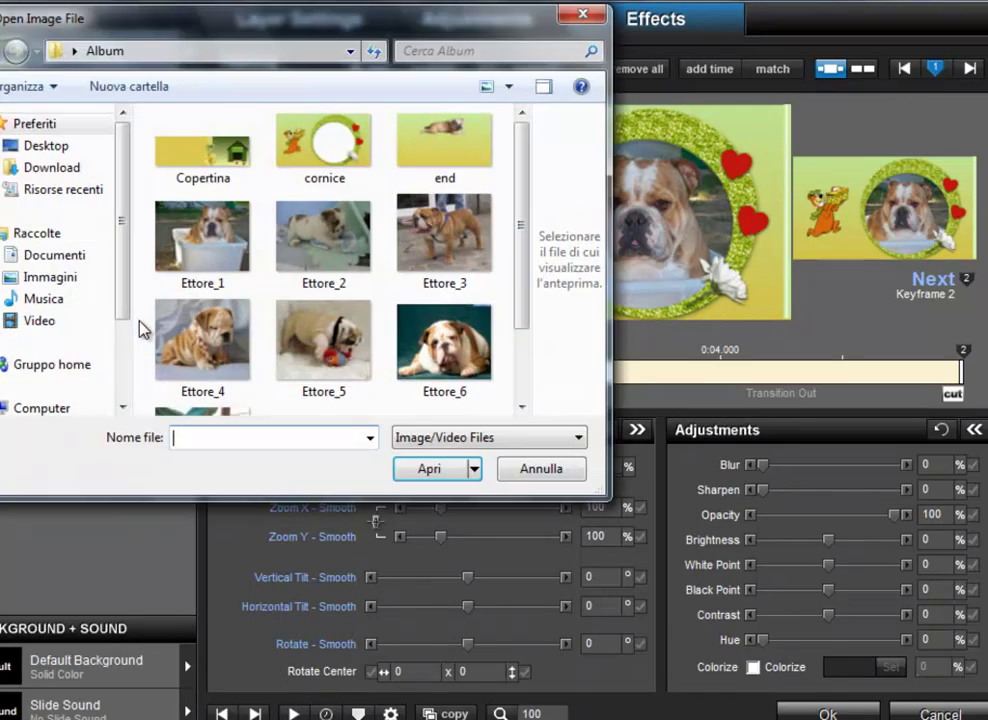
click(224, 165)
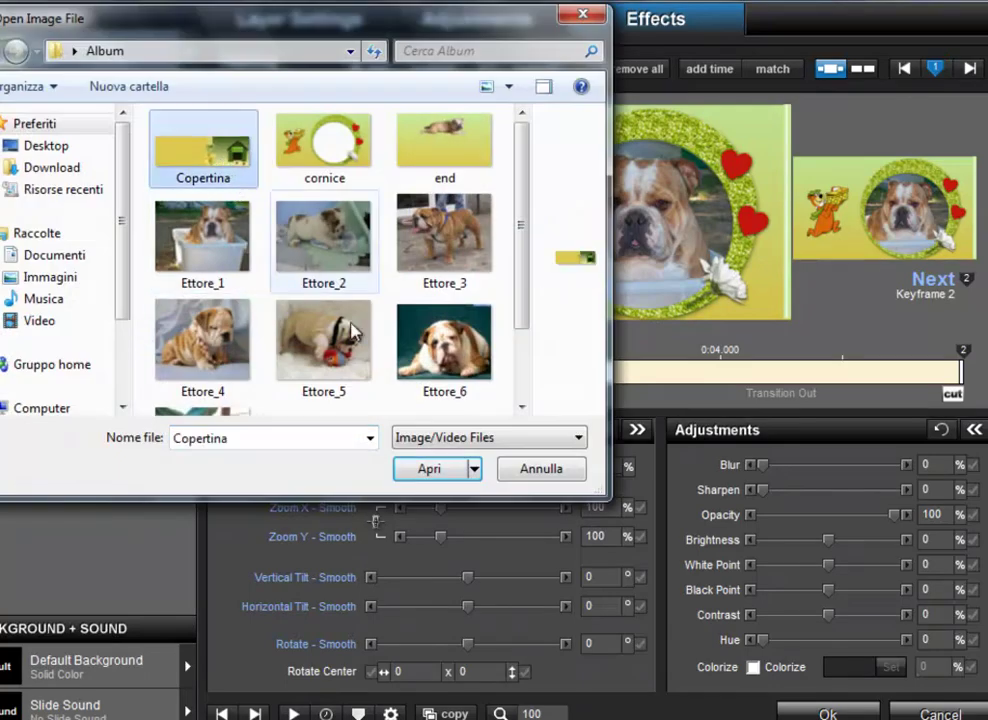
click(412, 471)
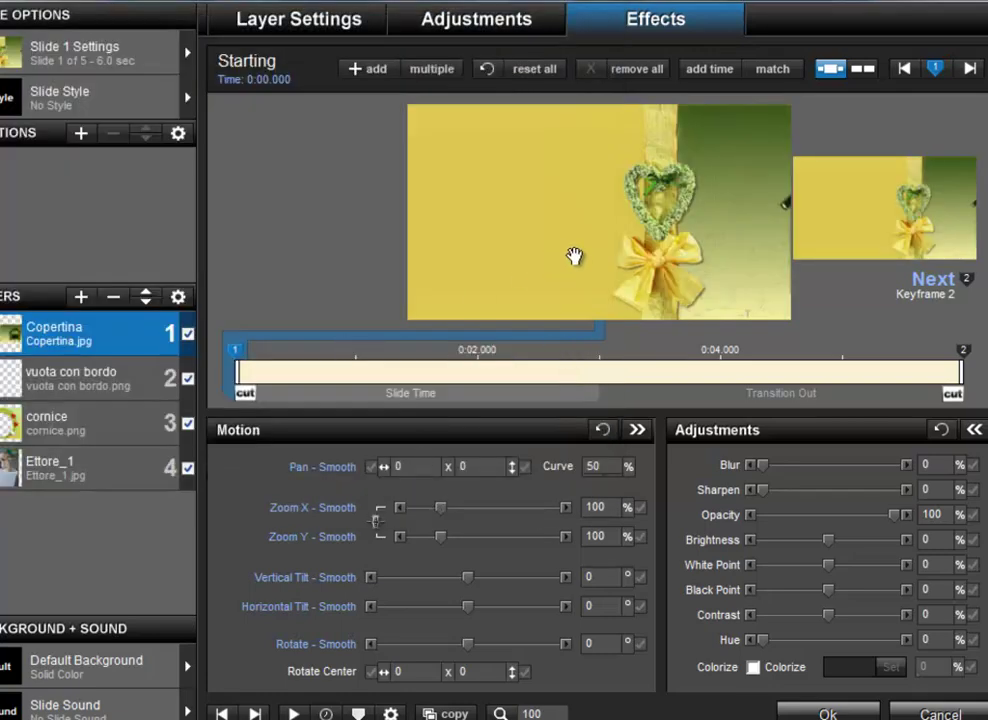
drag(664, 232, 506, 231)
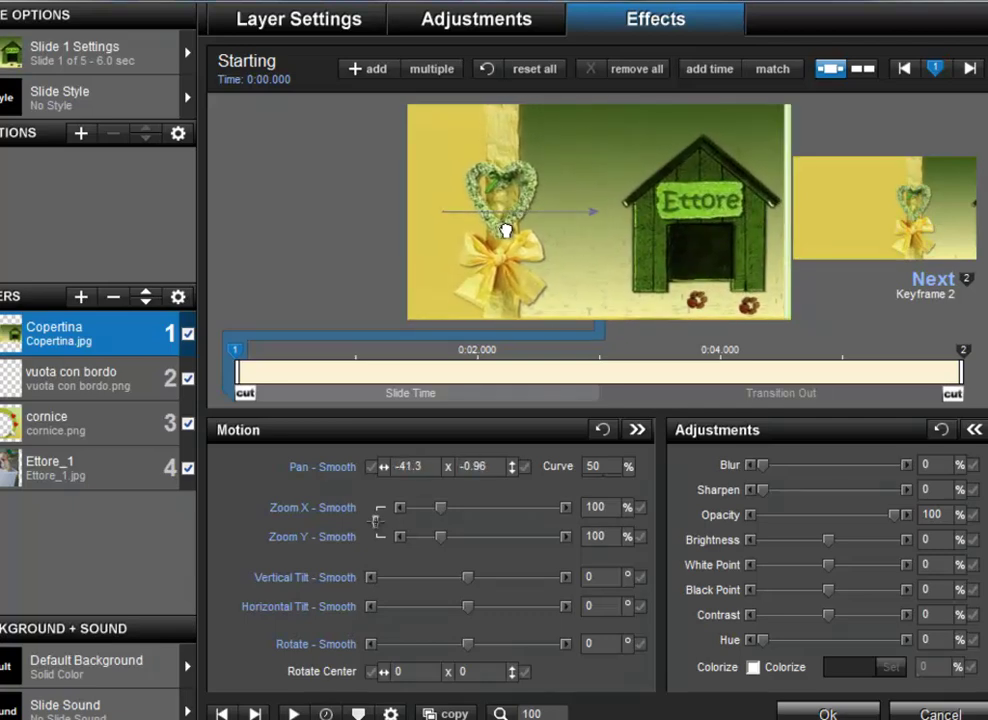
- Copy the starting keyframe's Copertina pan onto the ending keyframe
right_click(240, 355)
click(303, 500)
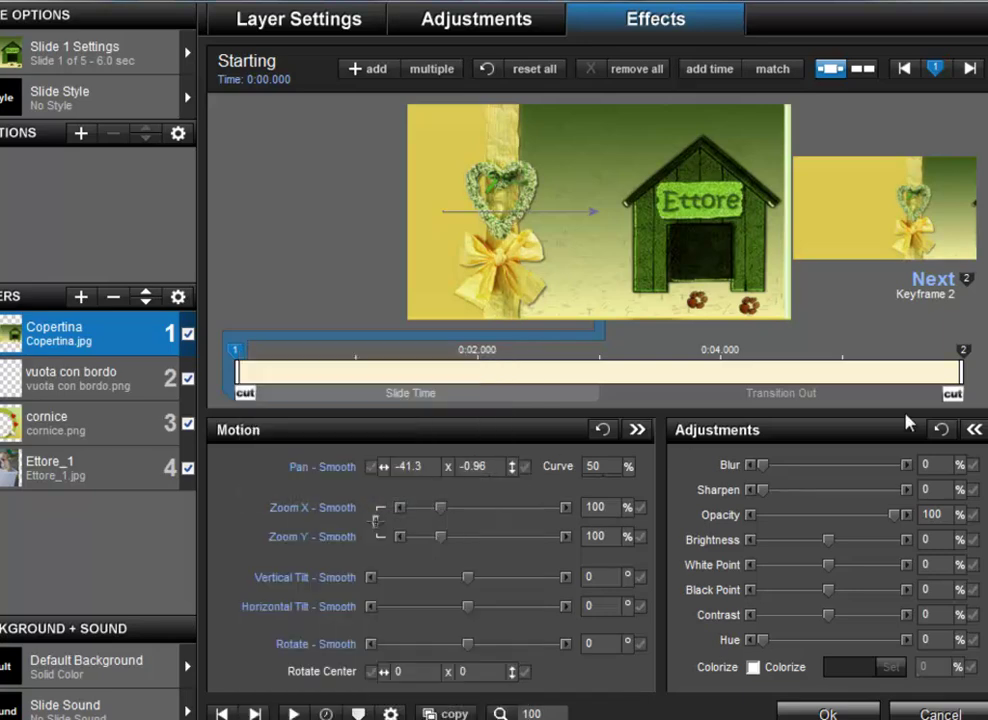
click(958, 357)
right_click(958, 357)
click(800, 520)
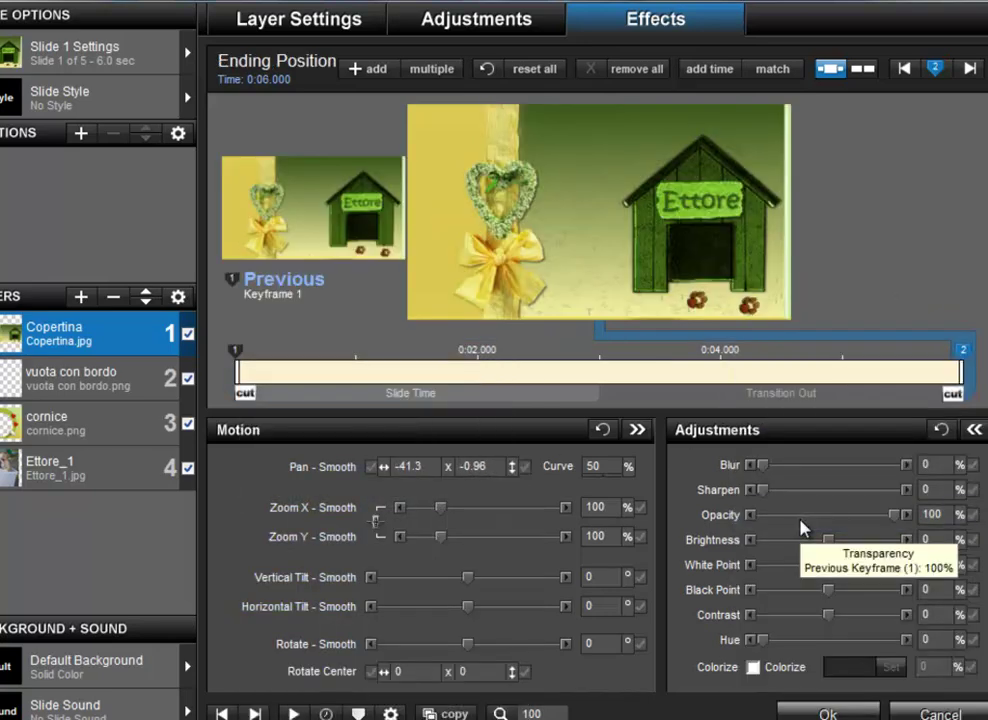
click(237, 360)
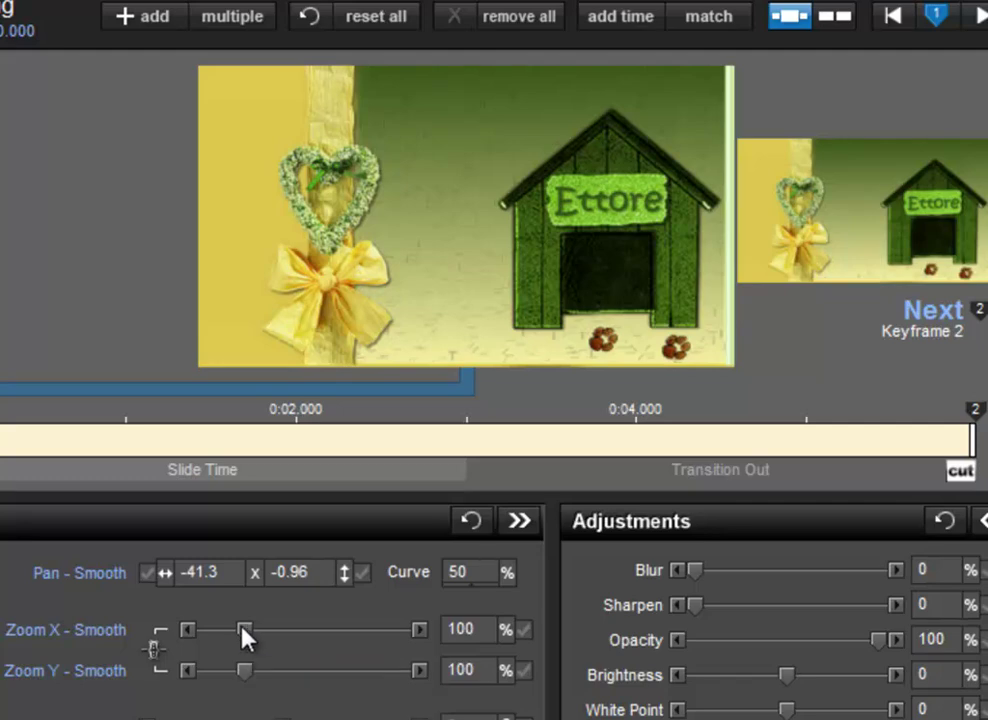
drag(243, 628, 246, 629)
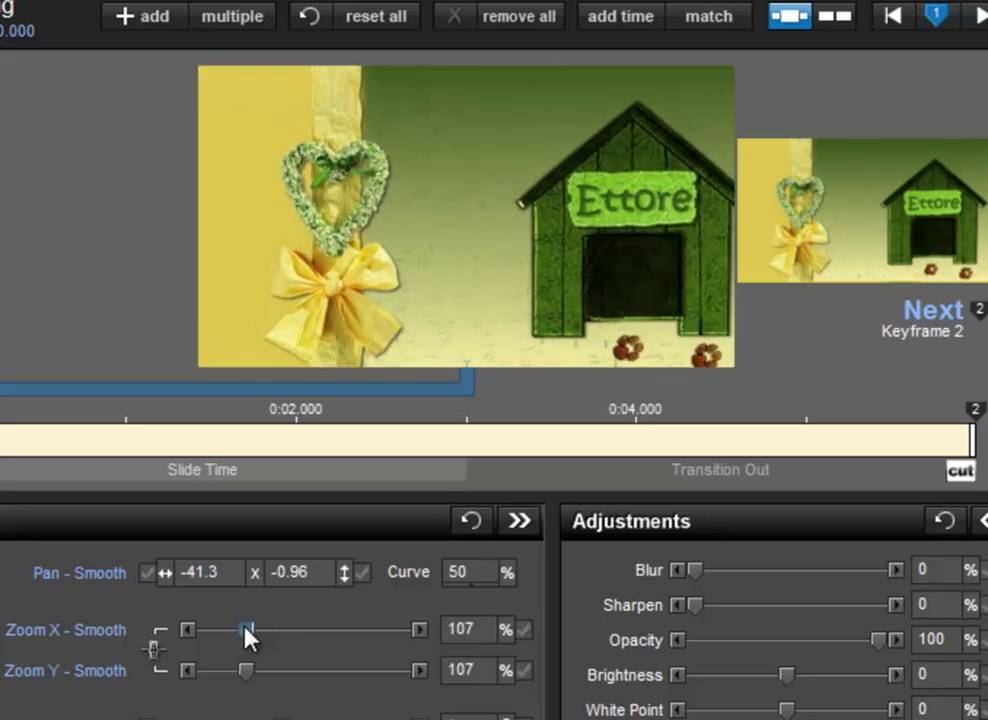
click(187, 629)
click(187, 629)
click(187, 629)
click(187, 629)
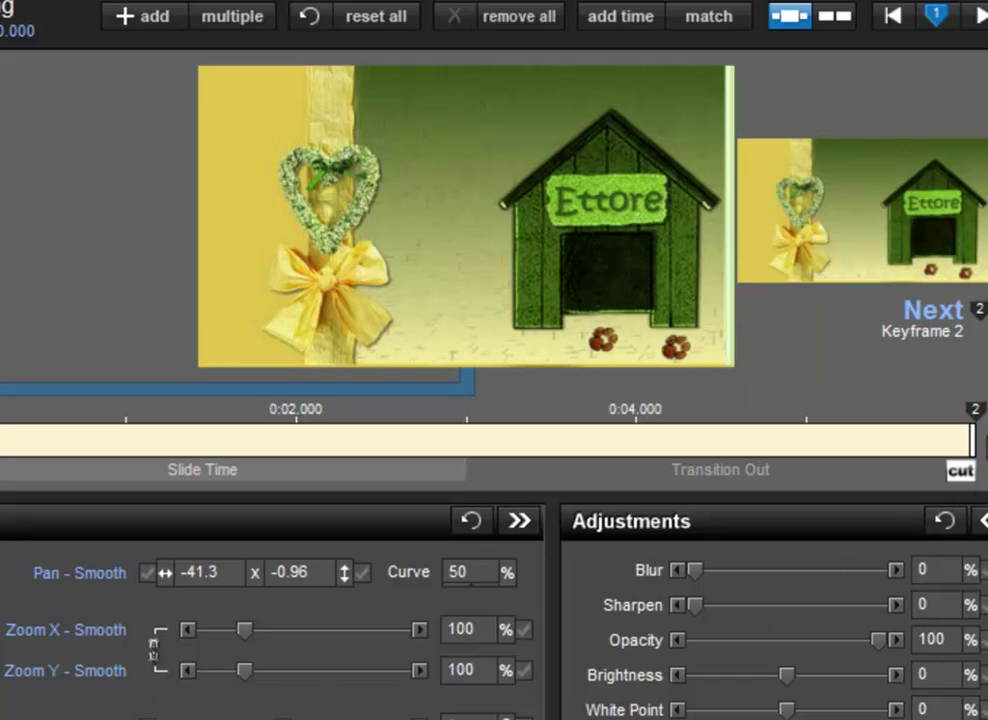
- At the ending keyframe, set the Copertina layer's Zoom X to 0 and Zoom Y to 100
click(974, 410)
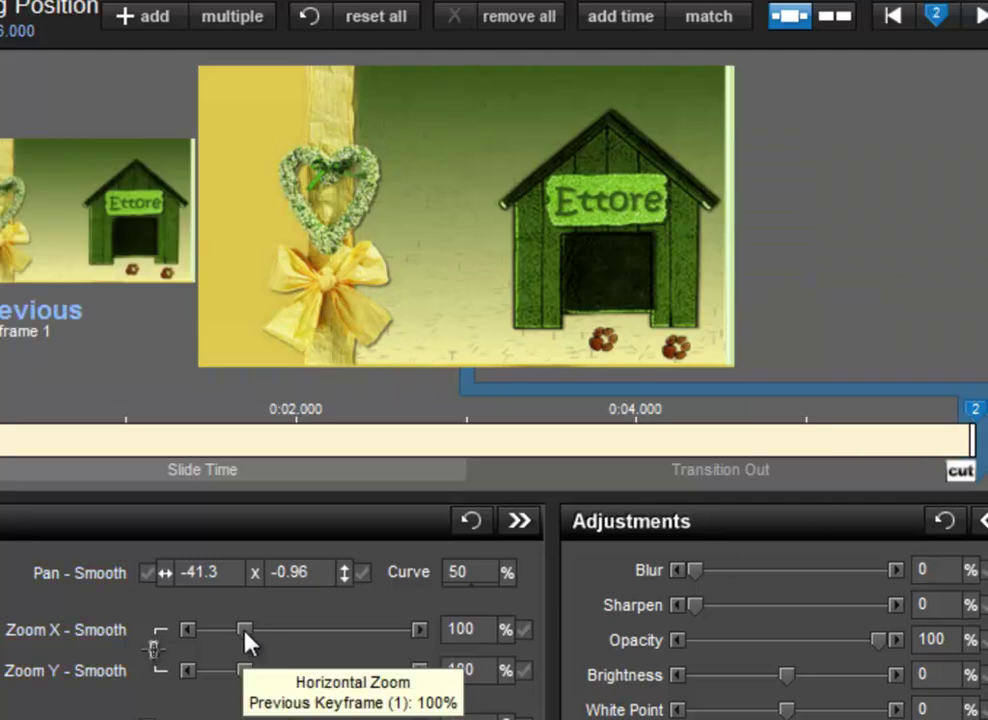
drag(240, 636, 206, 628)
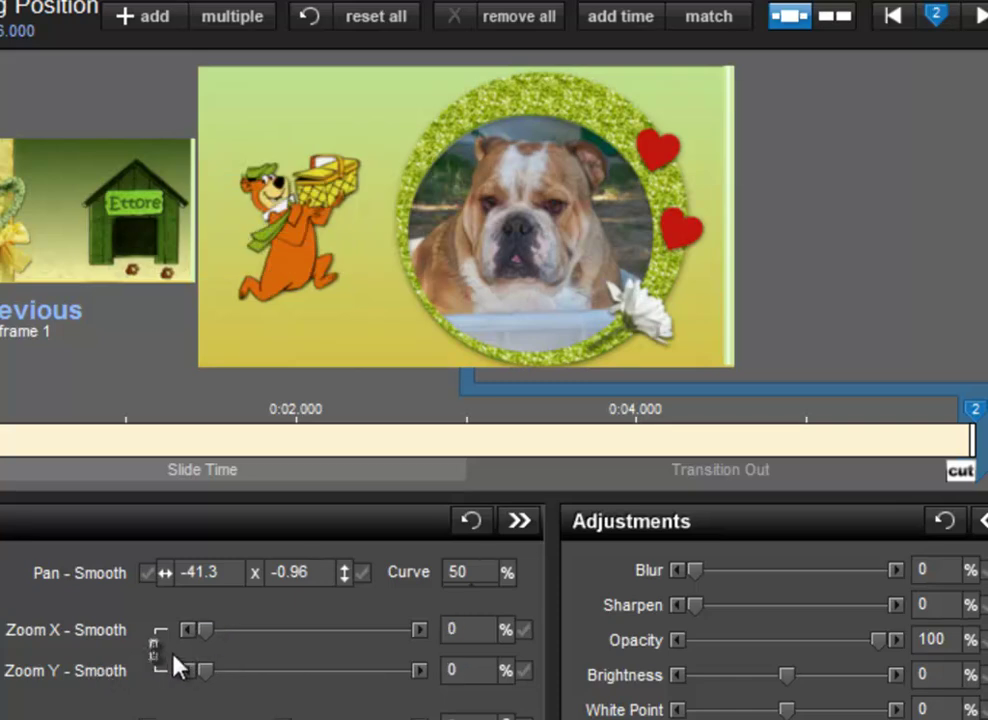
drag(212, 678, 254, 676)
click(187, 670)
click(187, 670)
click(187, 670)
- Play a preview of slide 1's cover-reveal animation
key(space)
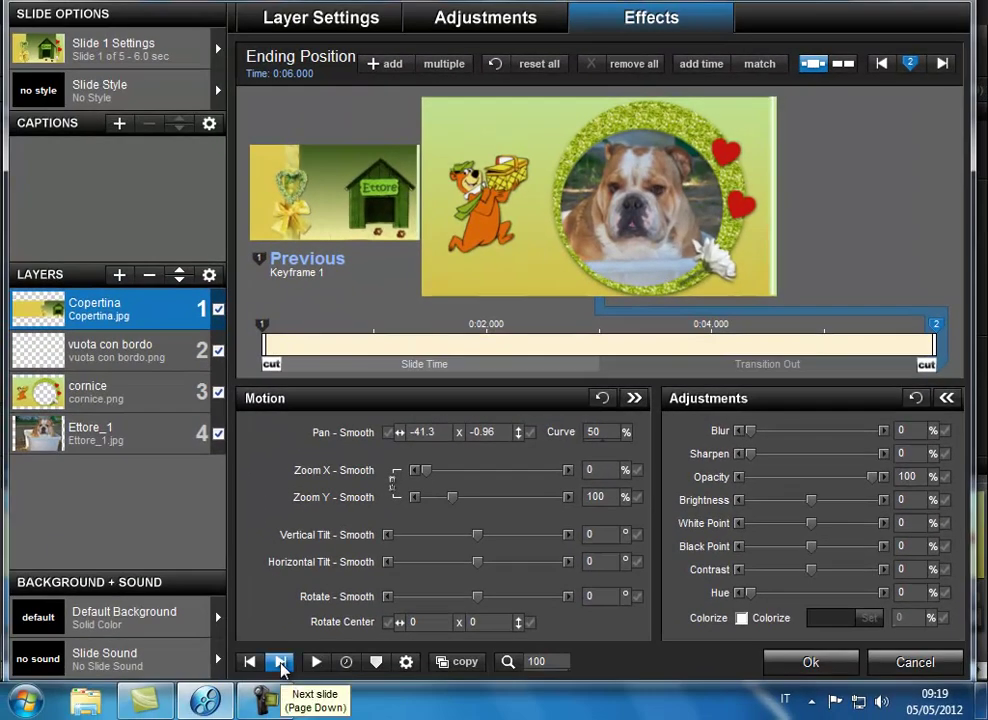
- On slide 2, add the Ettore_2 photo as an image layer beneath the cornice frame
click(281, 662)
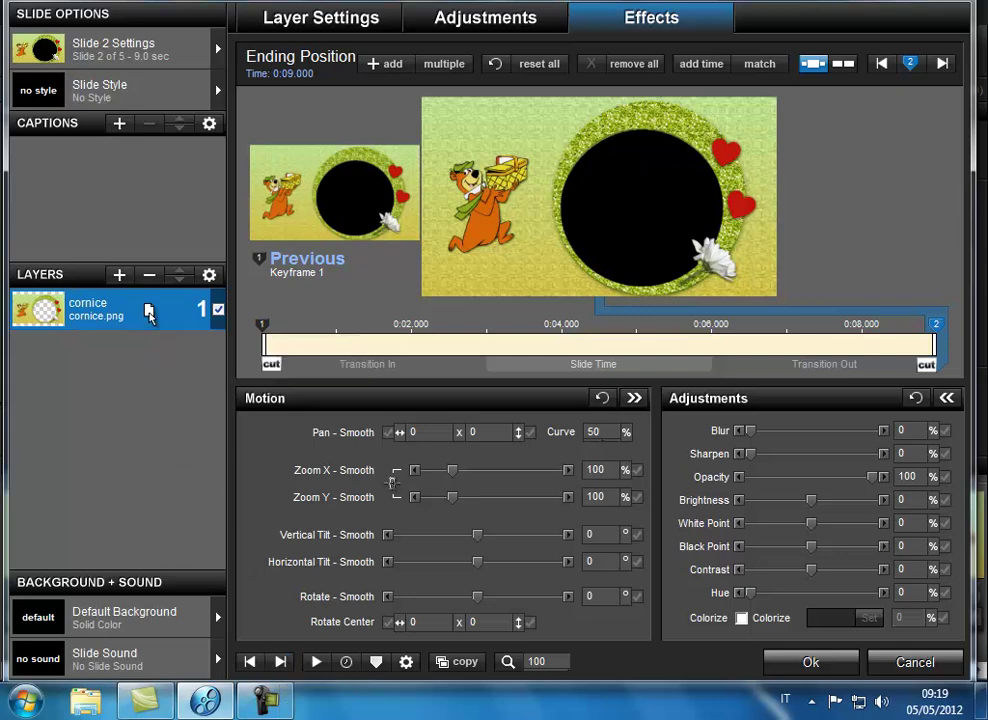
click(119, 276)
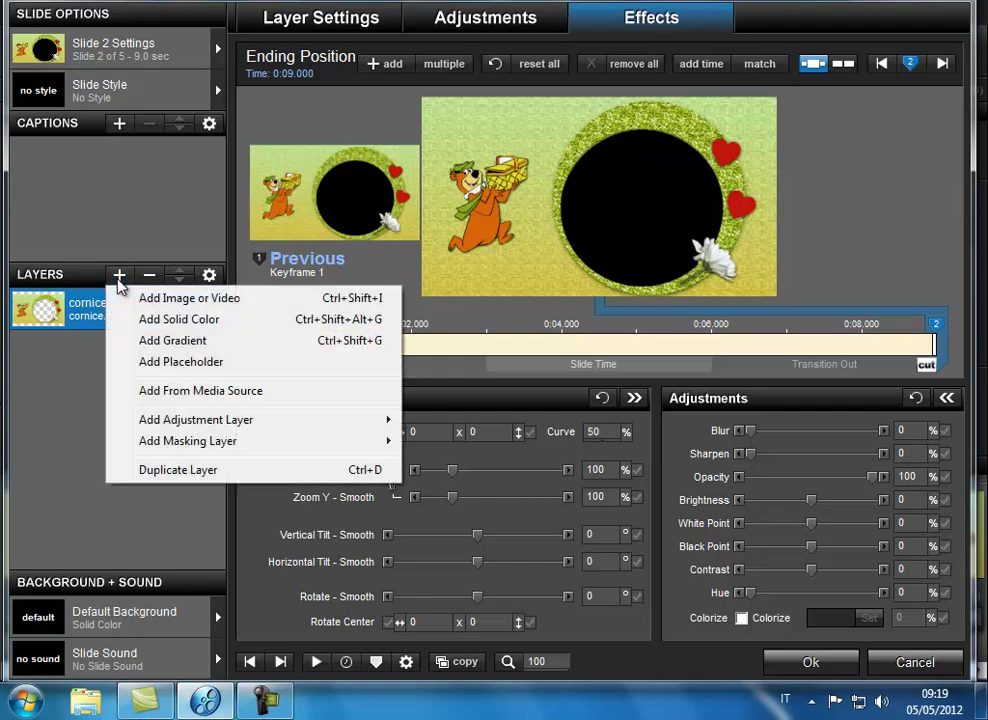
click(195, 298)
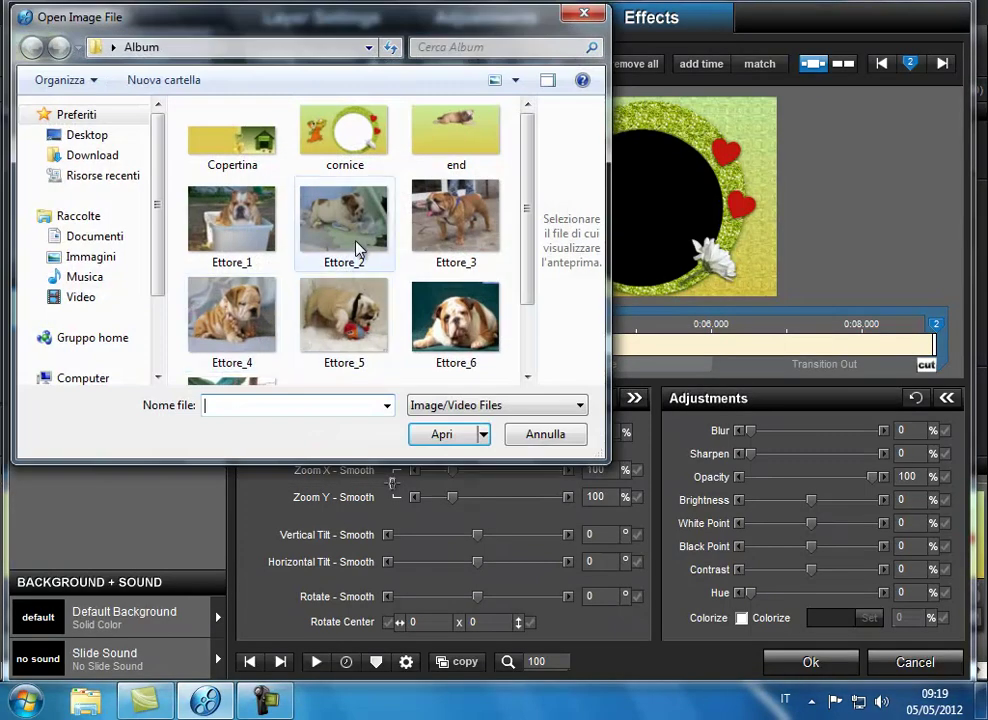
click(357, 249)
click(445, 437)
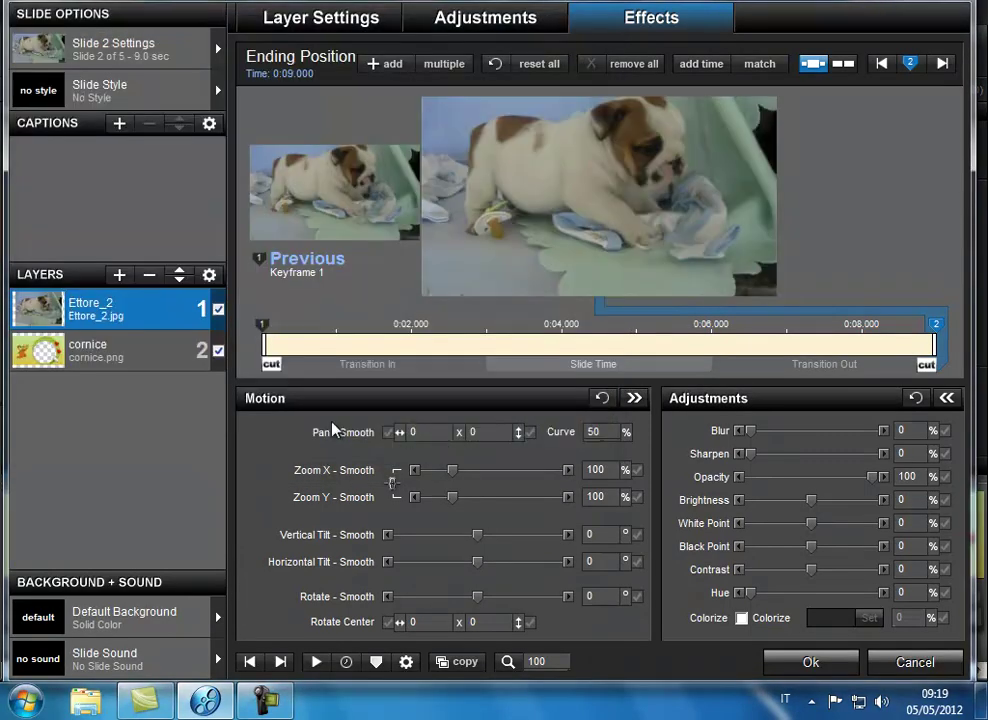
click(179, 280)
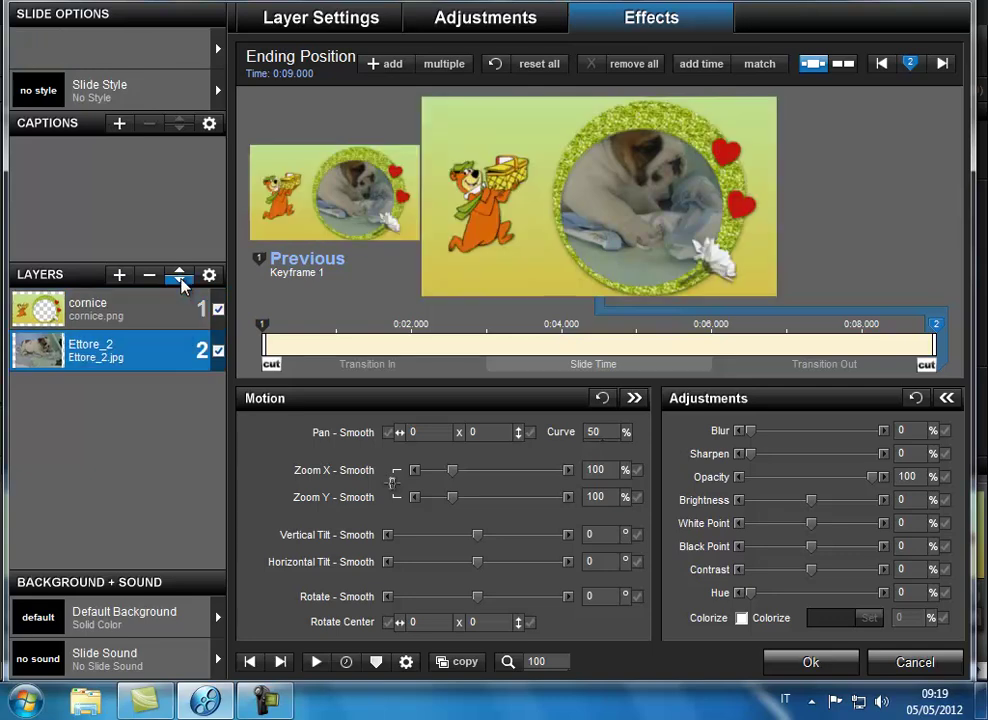
- Frame Ettore_2 in the circle at pan 3.25 x 14.48 and 80% zoom on both keyframes
drag(646, 203, 662, 250)
scroll(665, 233, down, 1)
scroll(665, 233, down, 3)
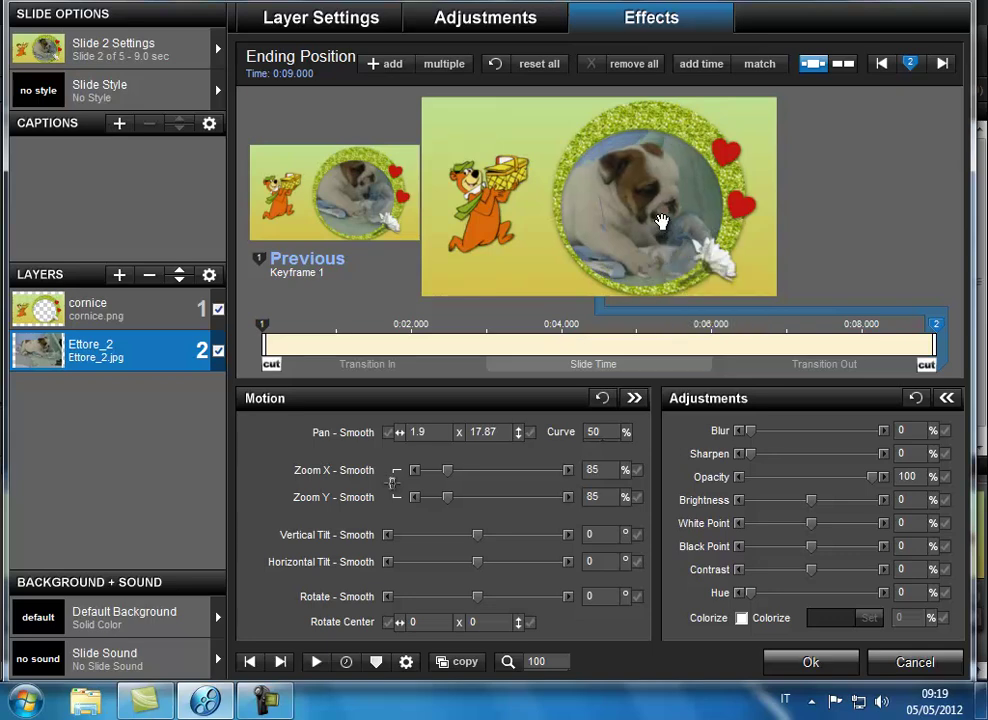
drag(653, 231, 657, 221)
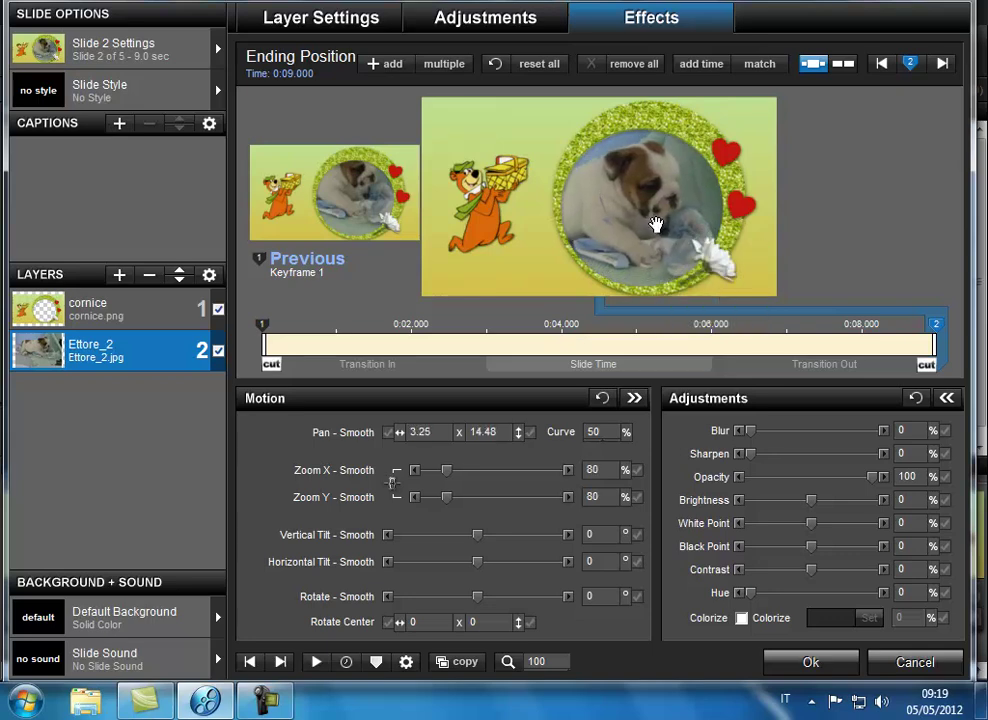
right_click(938, 330)
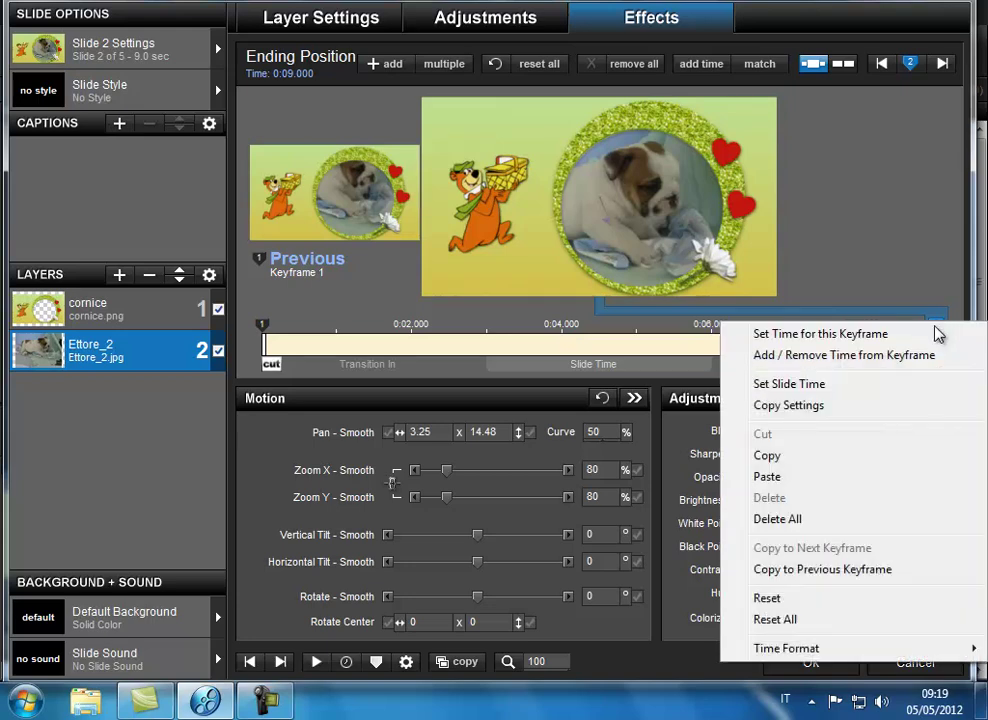
click(767, 455)
click(263, 326)
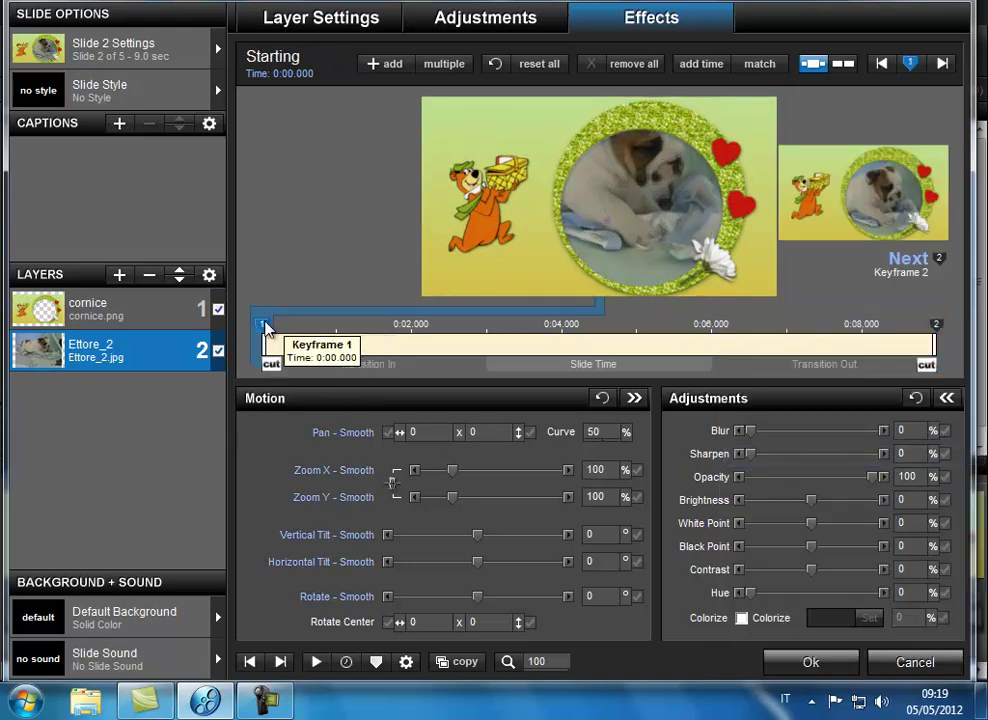
right_click(264, 330)
click(338, 481)
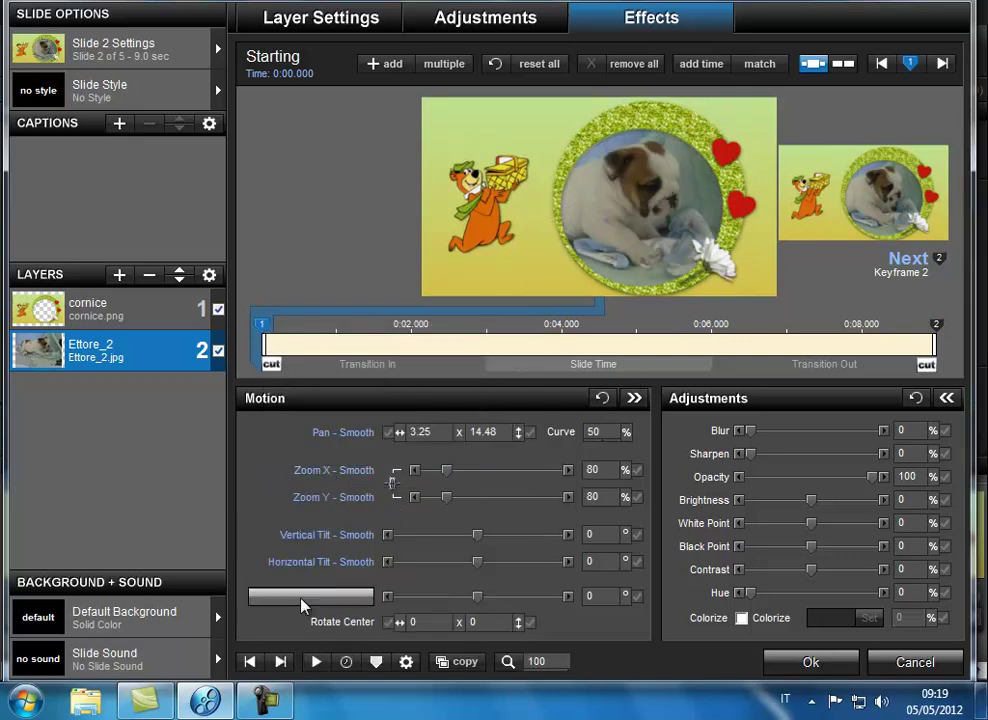
mouse_move(262, 703)
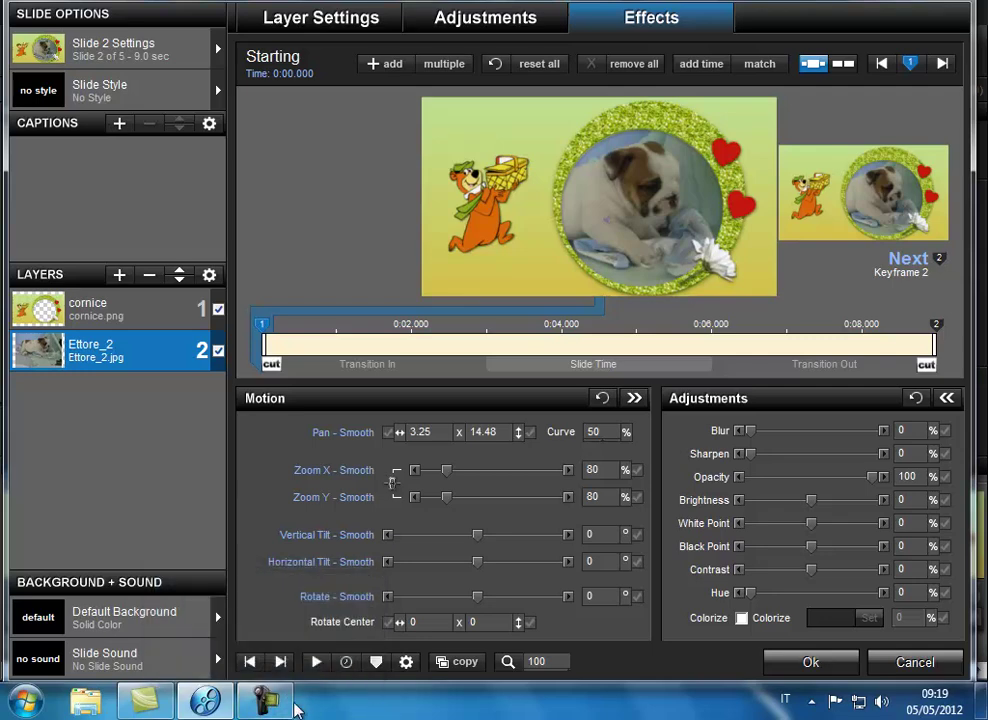
- Add the Ettore_3 photo to slide 3 as a layer beneath the cornice frame
click(279, 663)
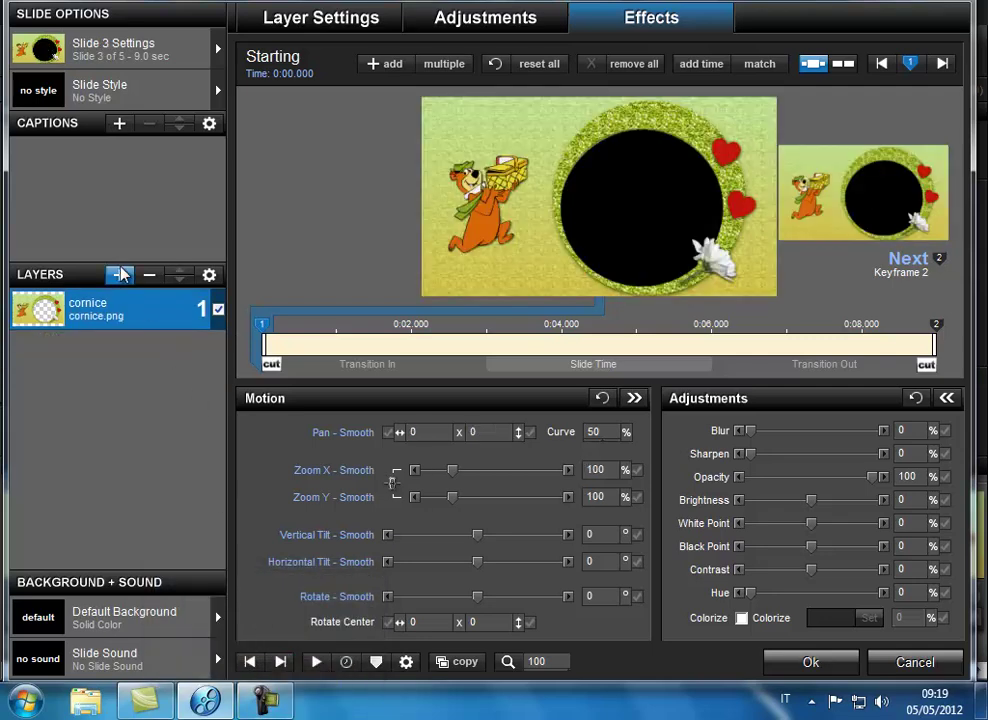
click(118, 277)
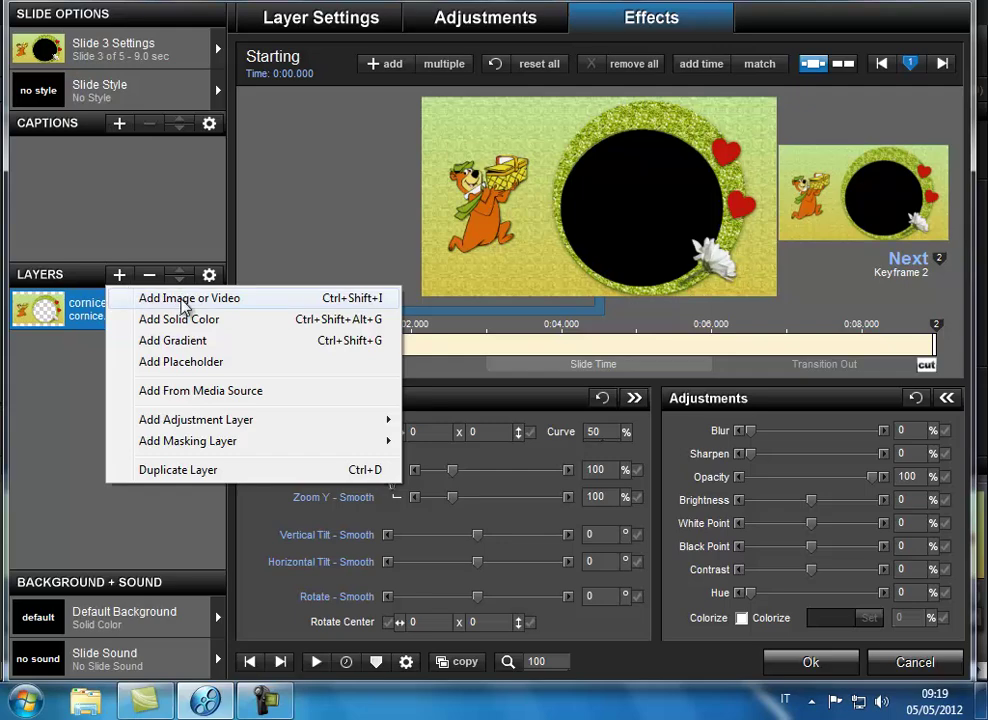
click(163, 298)
click(455, 220)
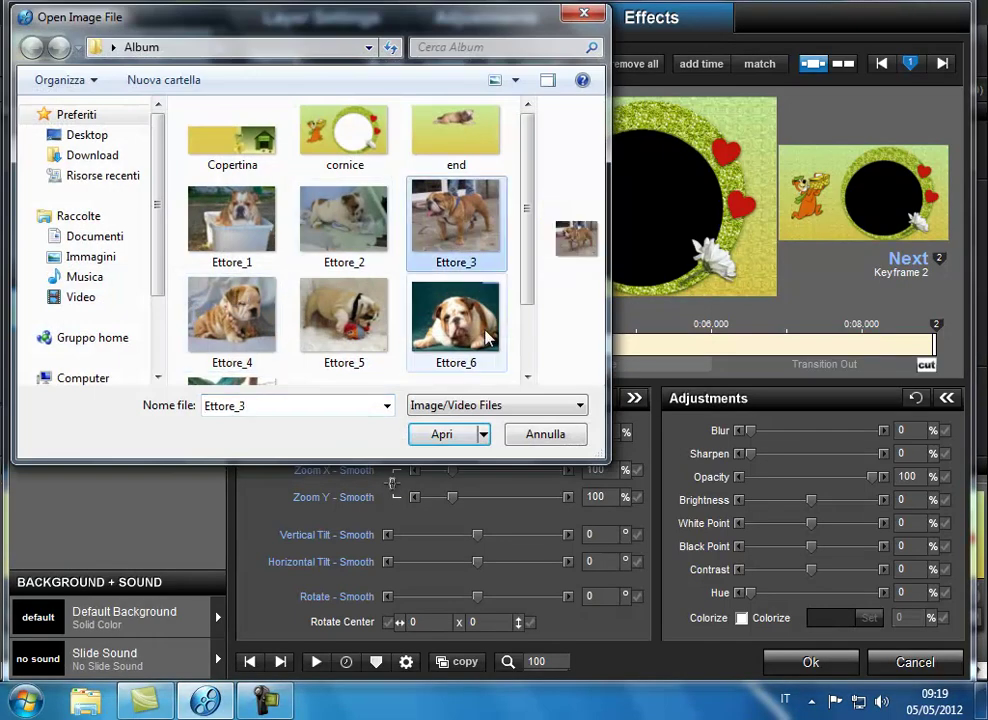
click(443, 434)
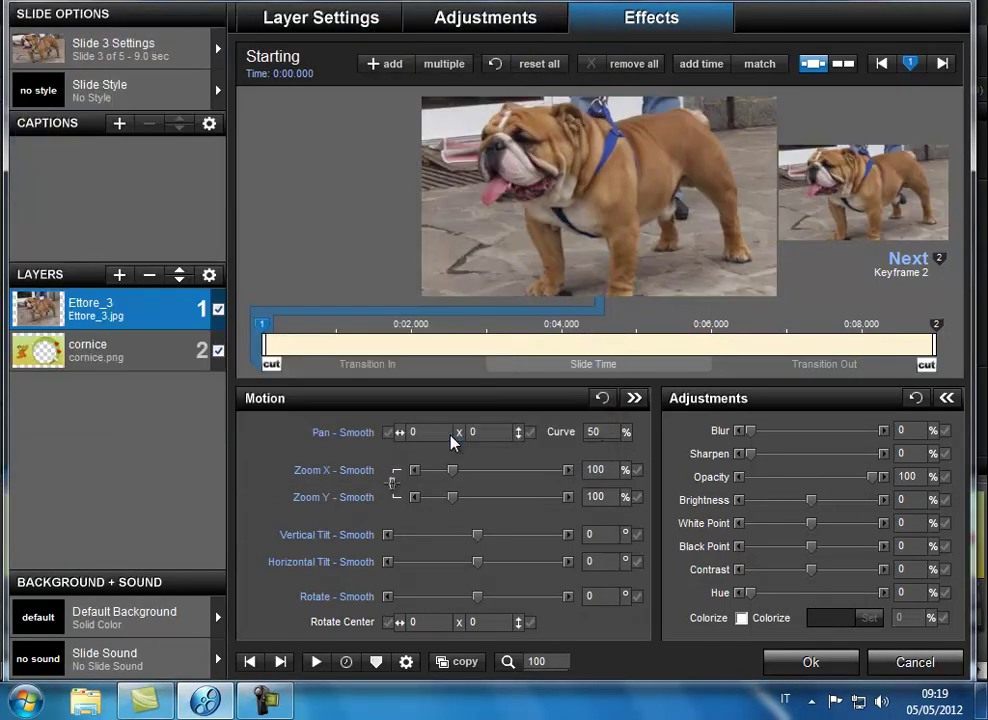
click(181, 282)
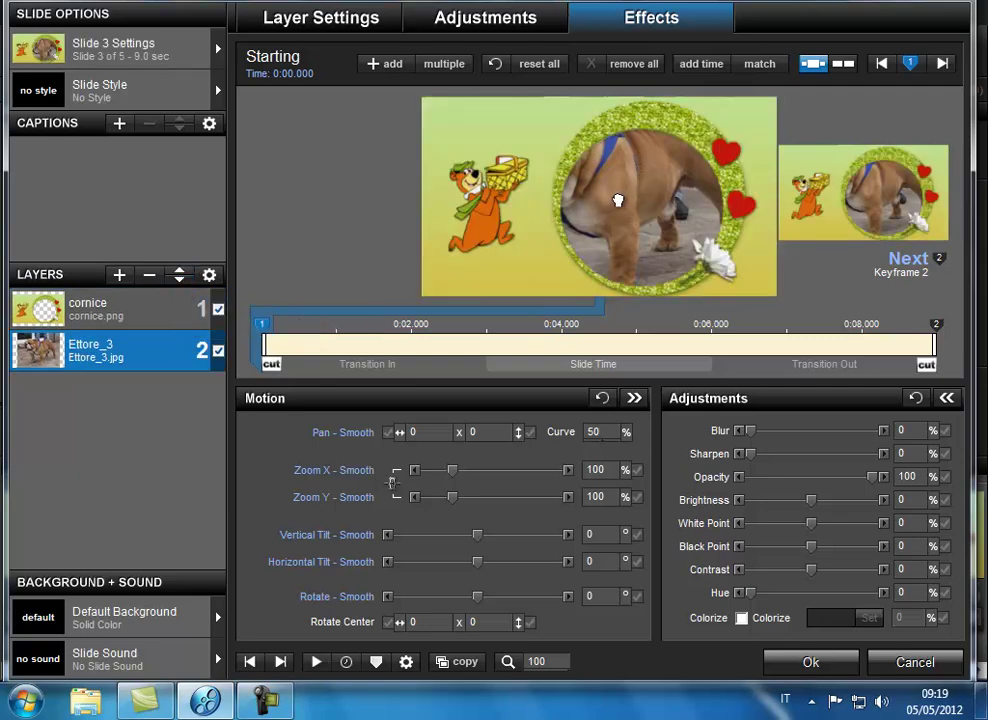
- Frame Ettore_3 at pan 10.58 x 7.71 and 55% zoom, copied onto both keyframes
drag(644, 206, 628, 222)
scroll(665, 232, down, 5)
scroll(655, 193, down, 3)
scroll(644, 213, down, 1)
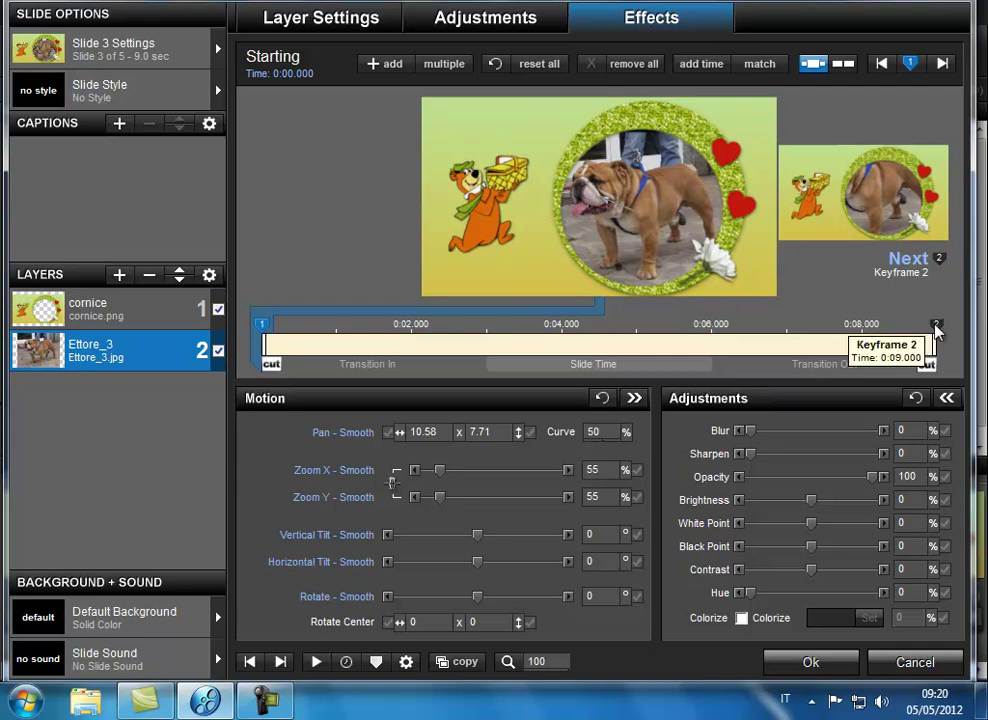
right_click(262, 323)
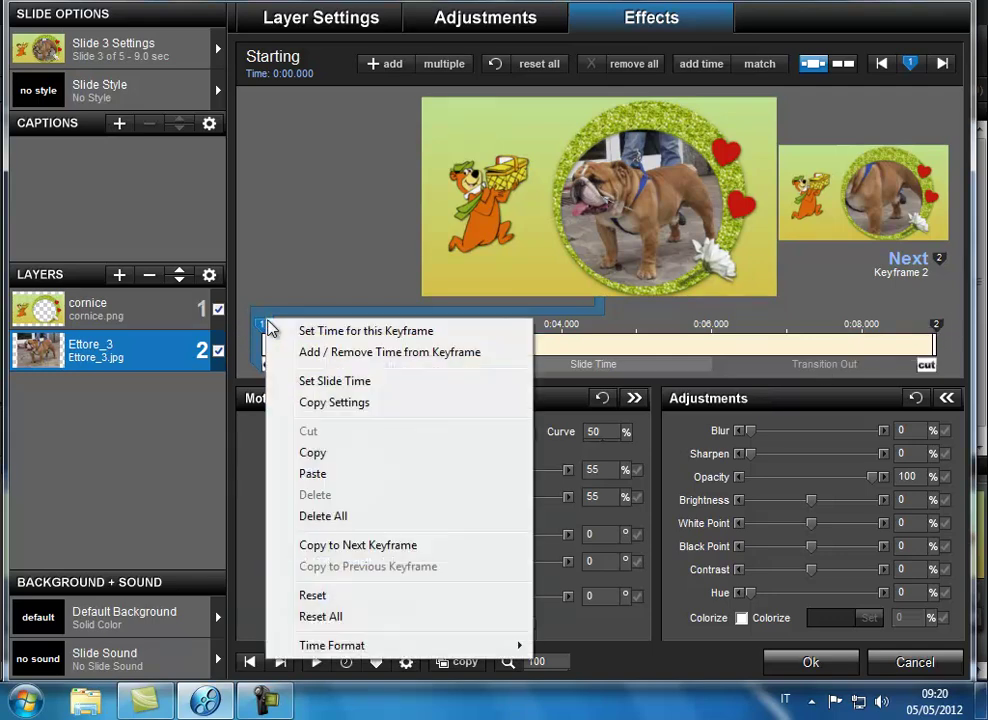
click(311, 456)
click(935, 326)
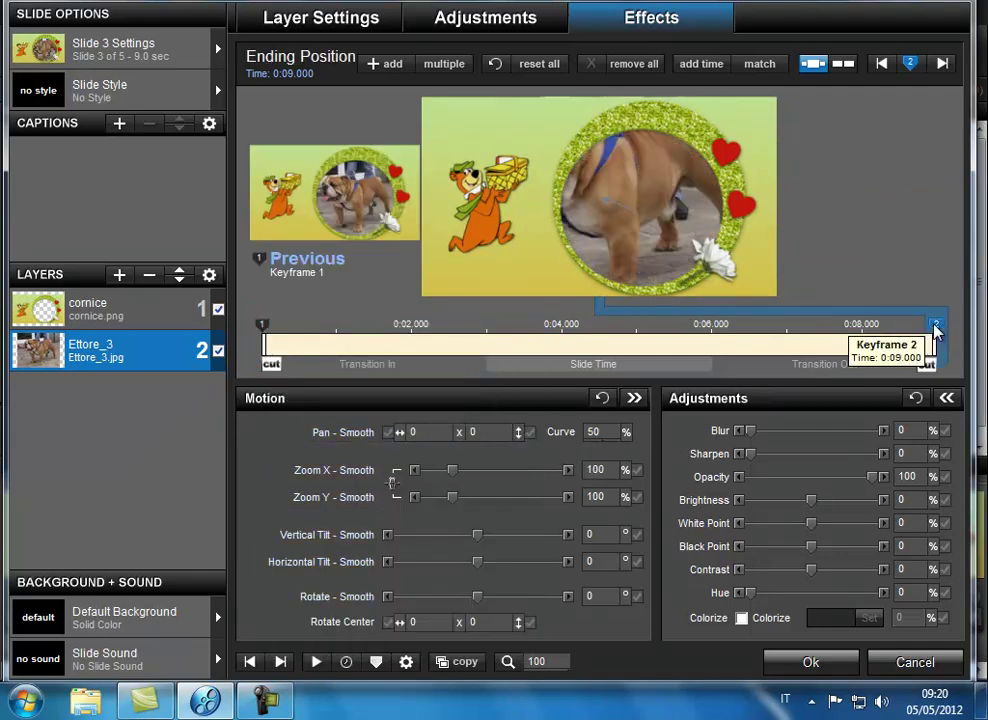
right_click(935, 326)
click(794, 478)
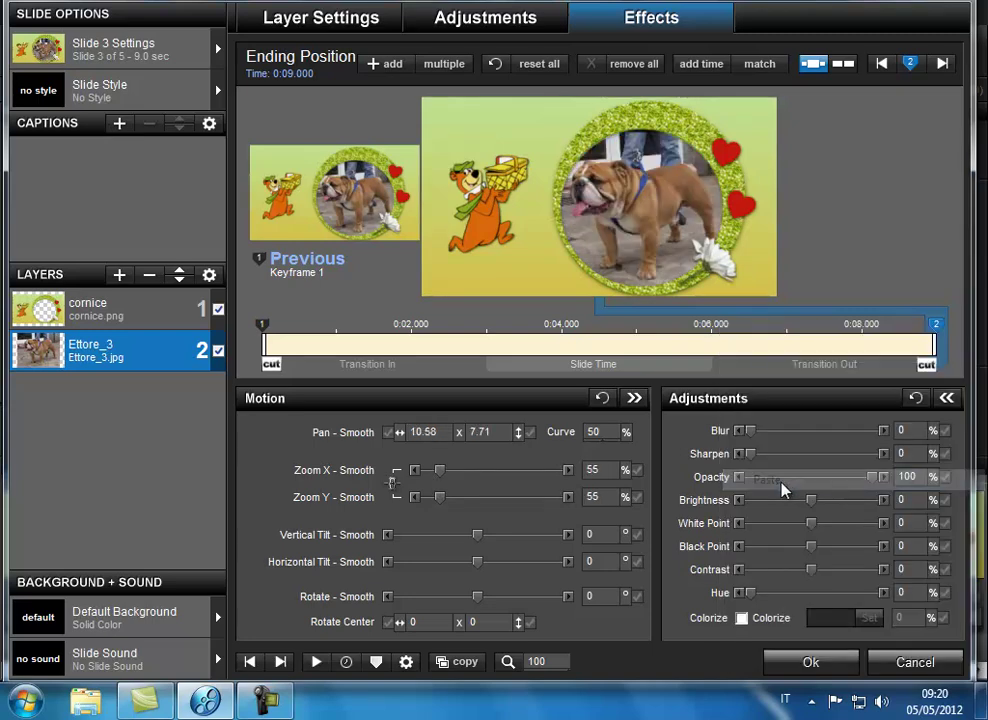
- Add the Ettore_5 photo to slide 4 as a layer beneath the cornice frame
click(280, 662)
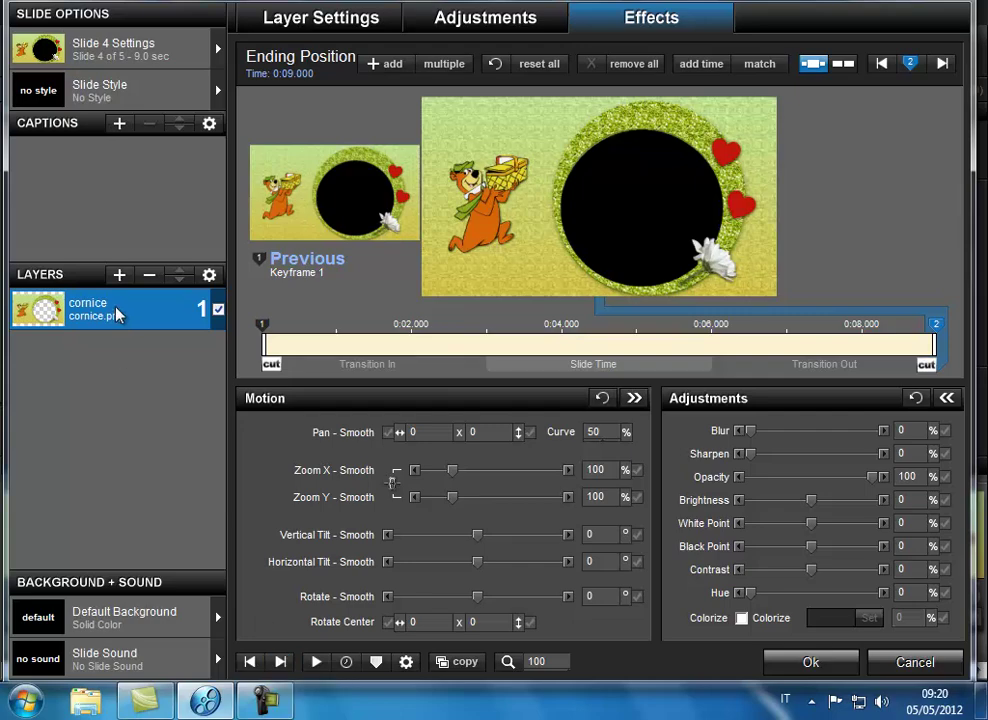
click(122, 279)
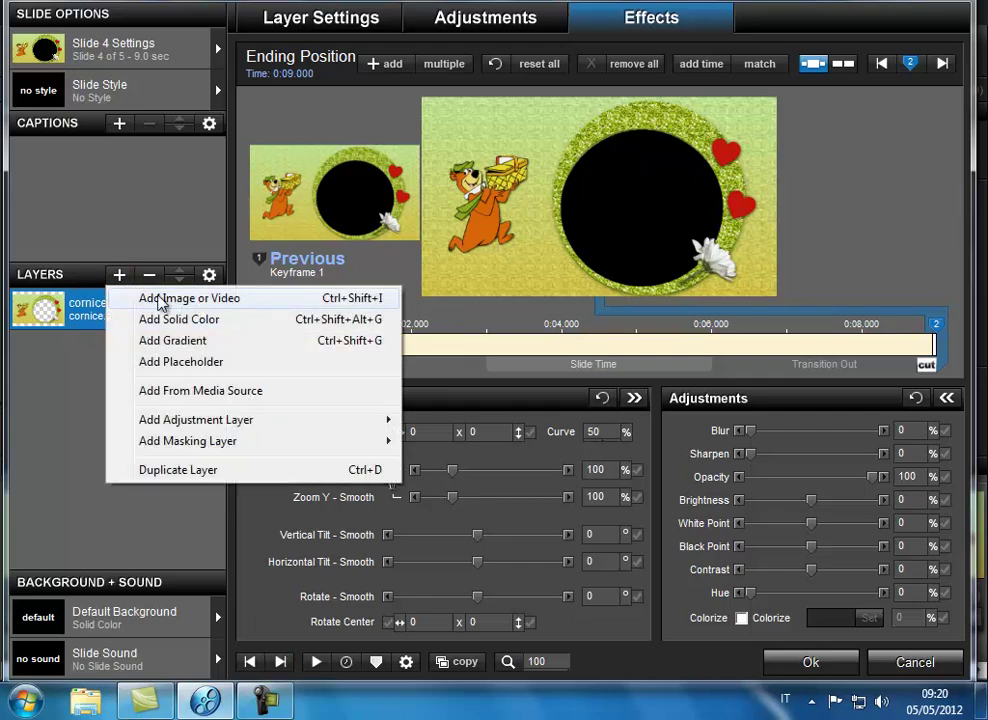
click(134, 297)
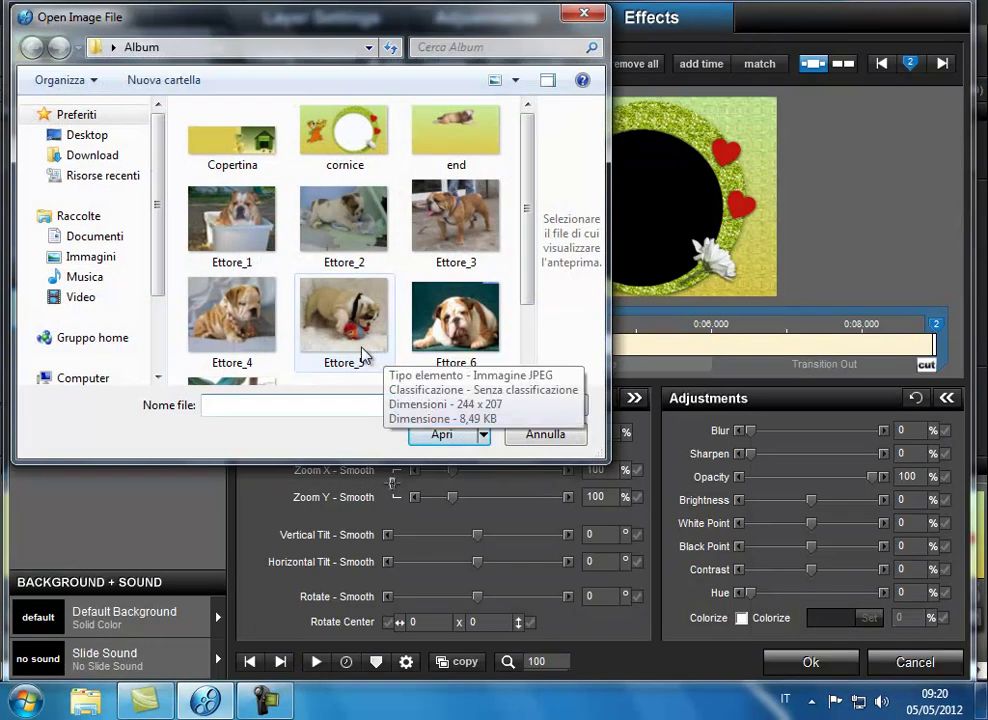
click(352, 320)
click(440, 435)
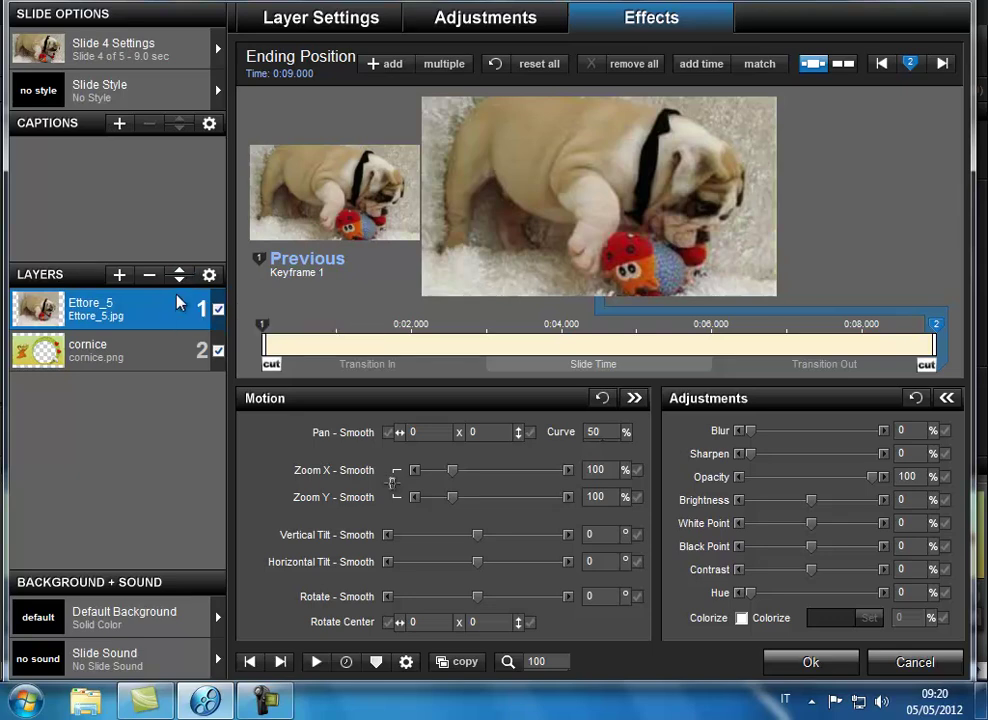
click(179, 278)
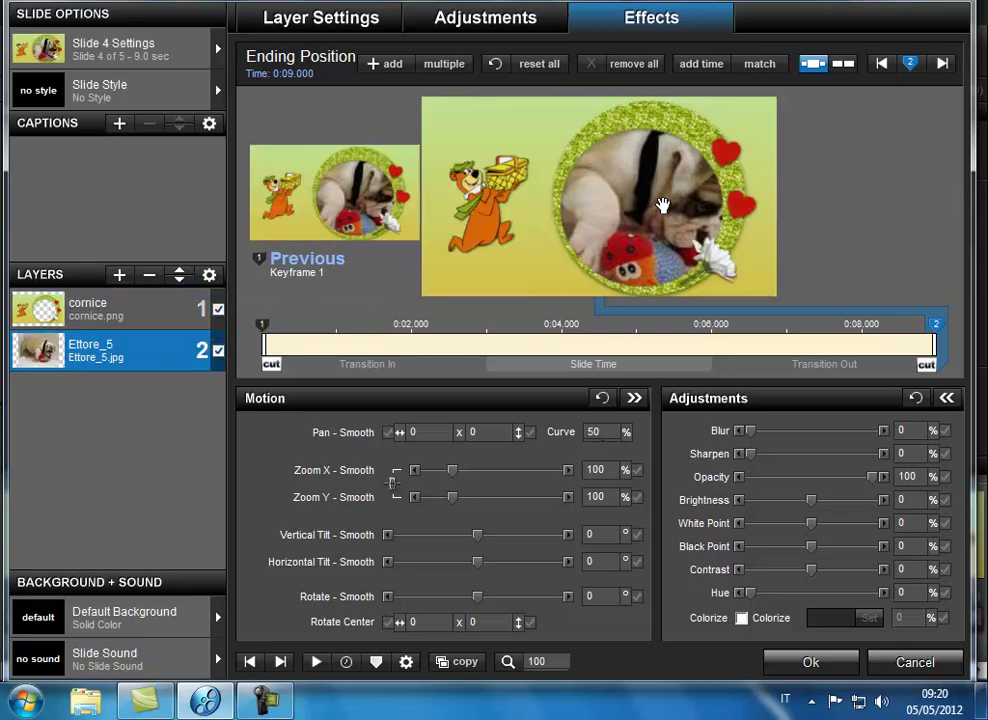
- Frame Ettore_5 at pan -1.89 x 5.78 and 75% zoom on both keyframes
mouse_move(662, 205)
mouse_down()
mouse_move(644, 219)
mouse_move(653, 199)
mouse_move(649, 222)
mouse_move(660, 218)
mouse_up()
scroll(653, 228, down, 4)
scroll(653, 216, down, 1)
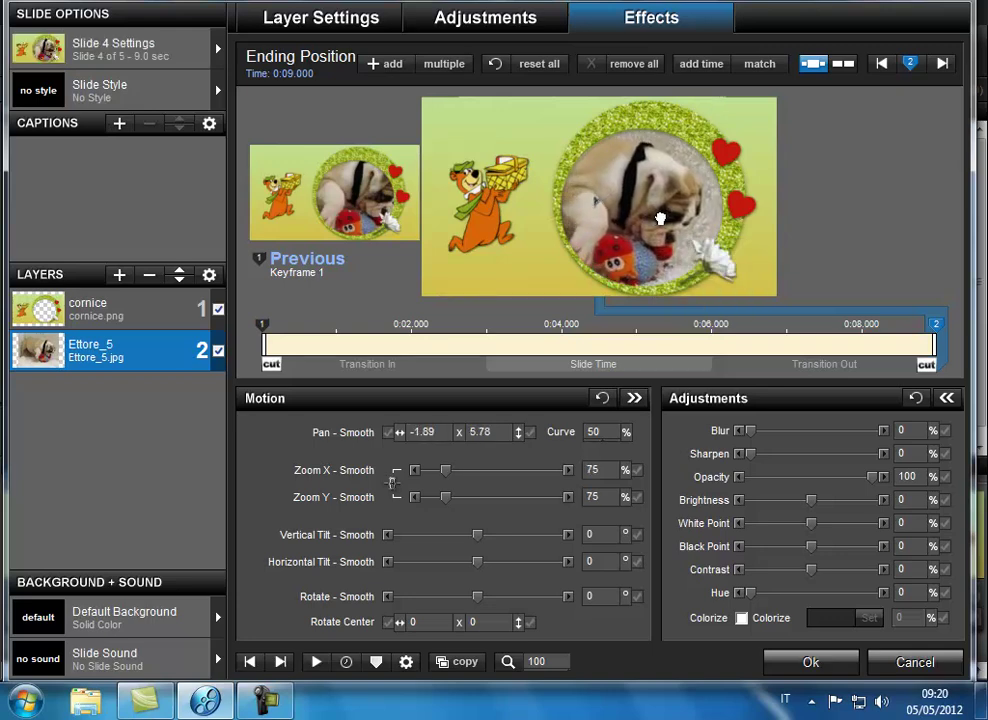
right_click(932, 342)
click(801, 458)
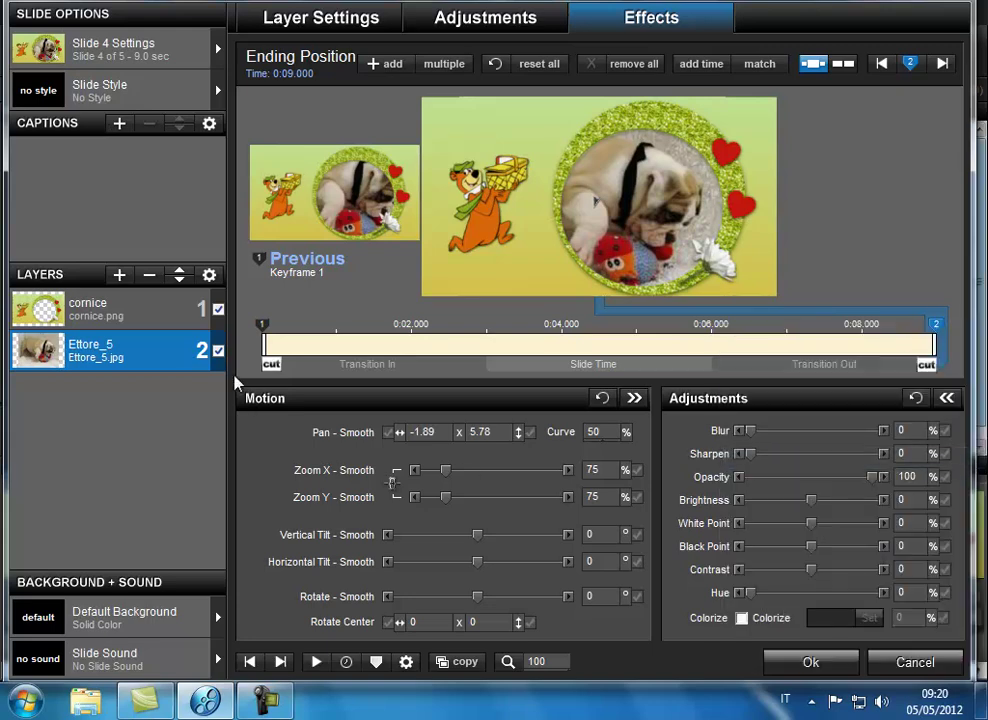
click(262, 328)
right_click(264, 328)
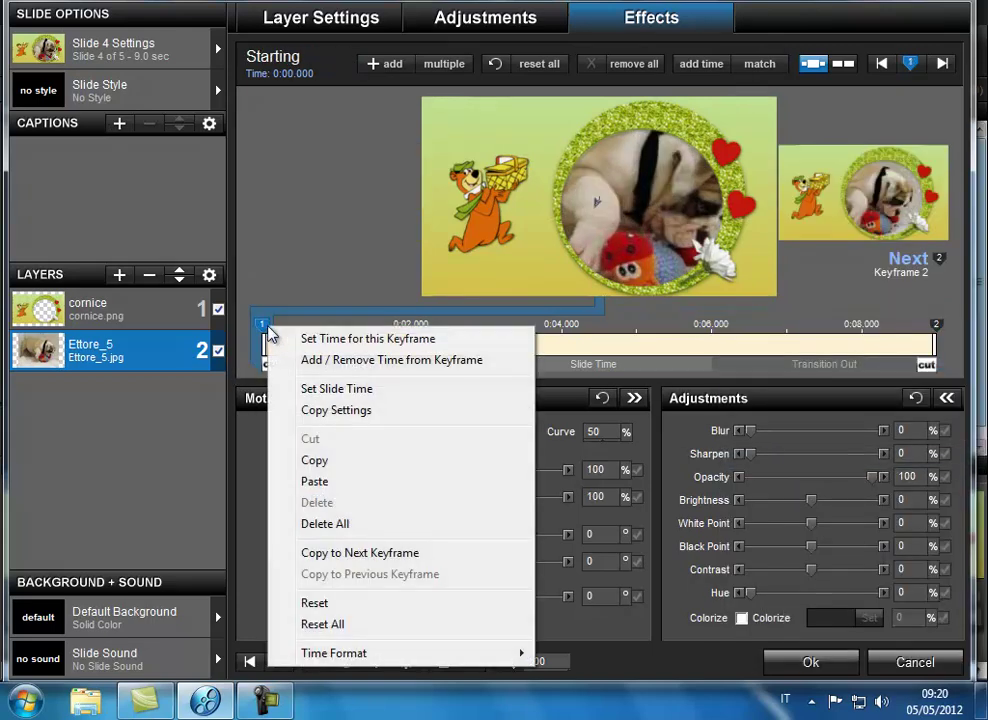
click(341, 486)
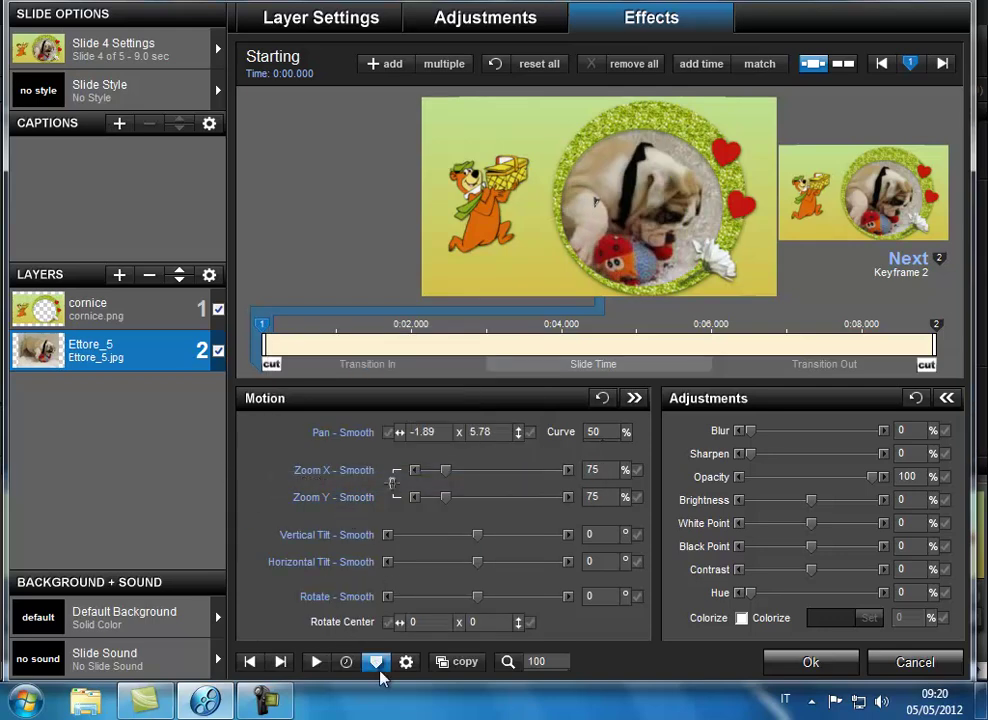
- On slide 5, start an image layer and select the Ettore_7 photo file
click(281, 662)
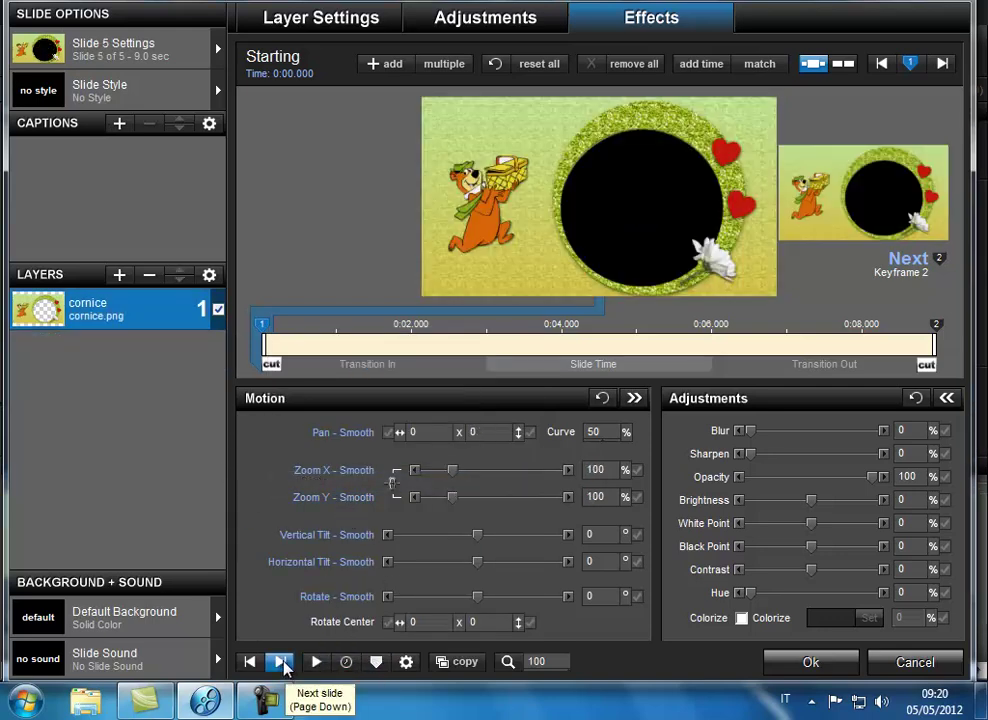
click(119, 275)
click(170, 299)
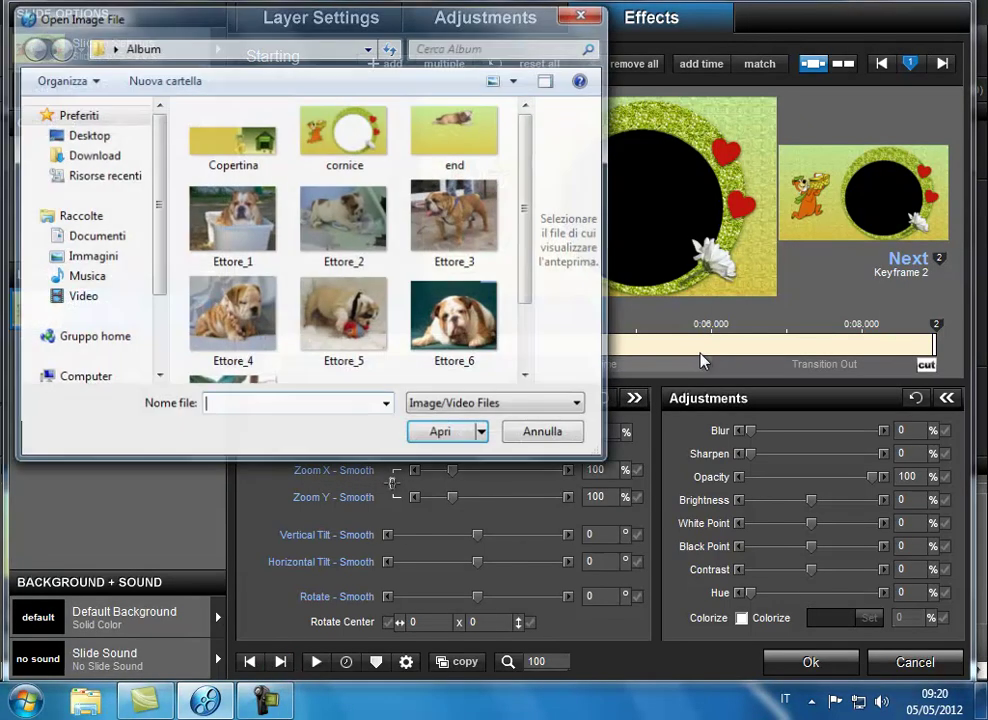
drag(523, 223, 522, 270)
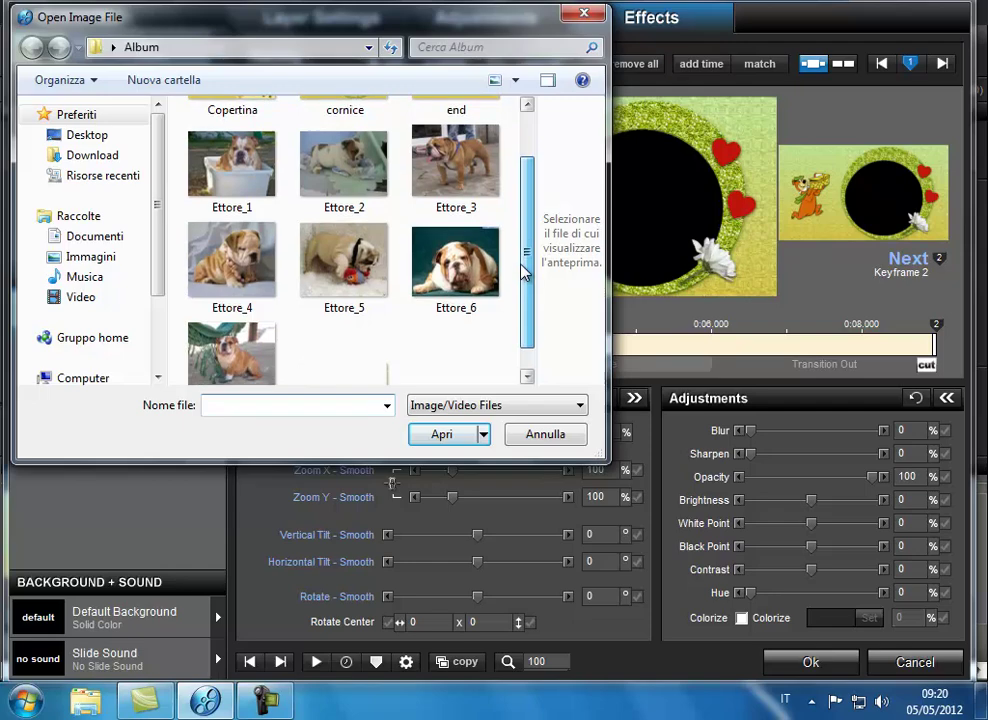
click(225, 345)
- Load Ettore_7 beneath the cornice, framed at pan 19.82 x 11.1 and 95% zoom on both keyframes
click(450, 437)
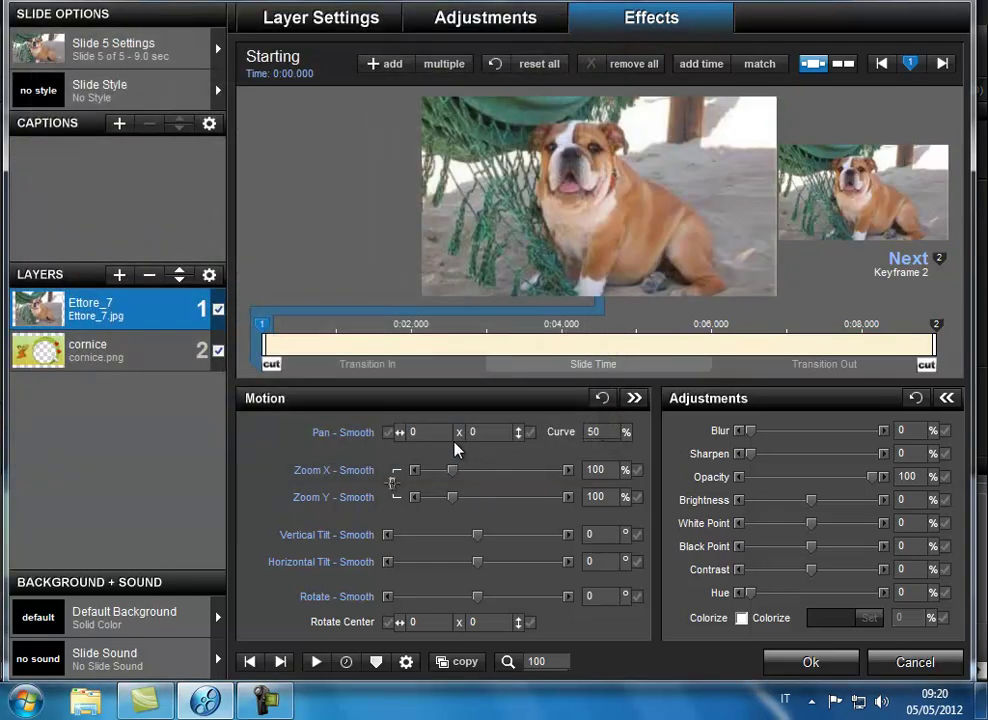
click(180, 282)
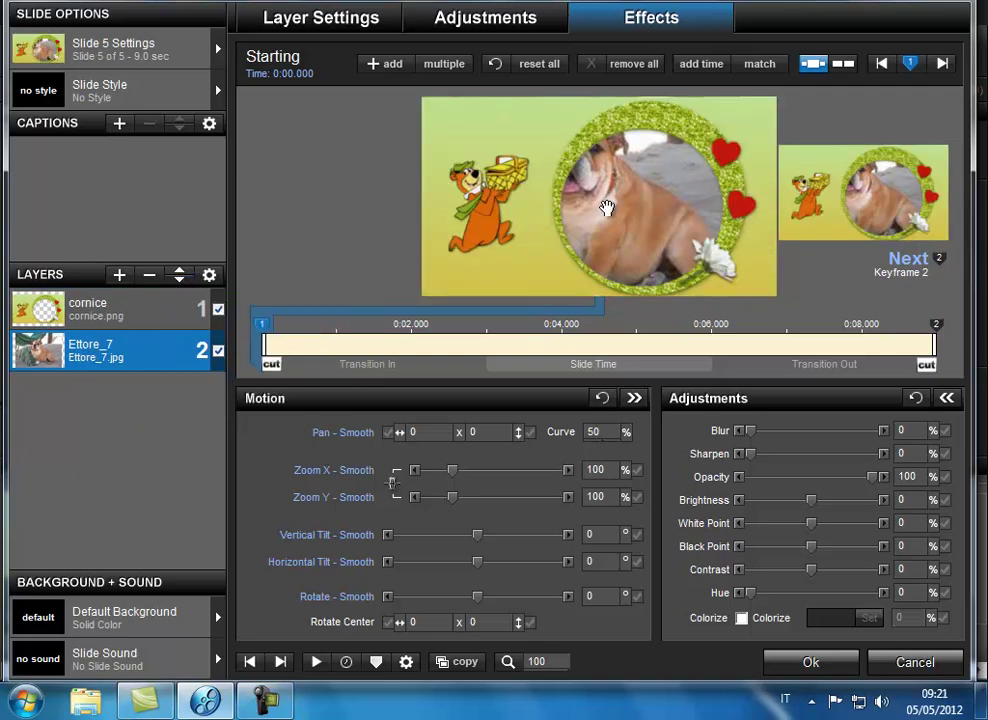
drag(455, 168, 510, 190)
scroll(667, 236, down, 1)
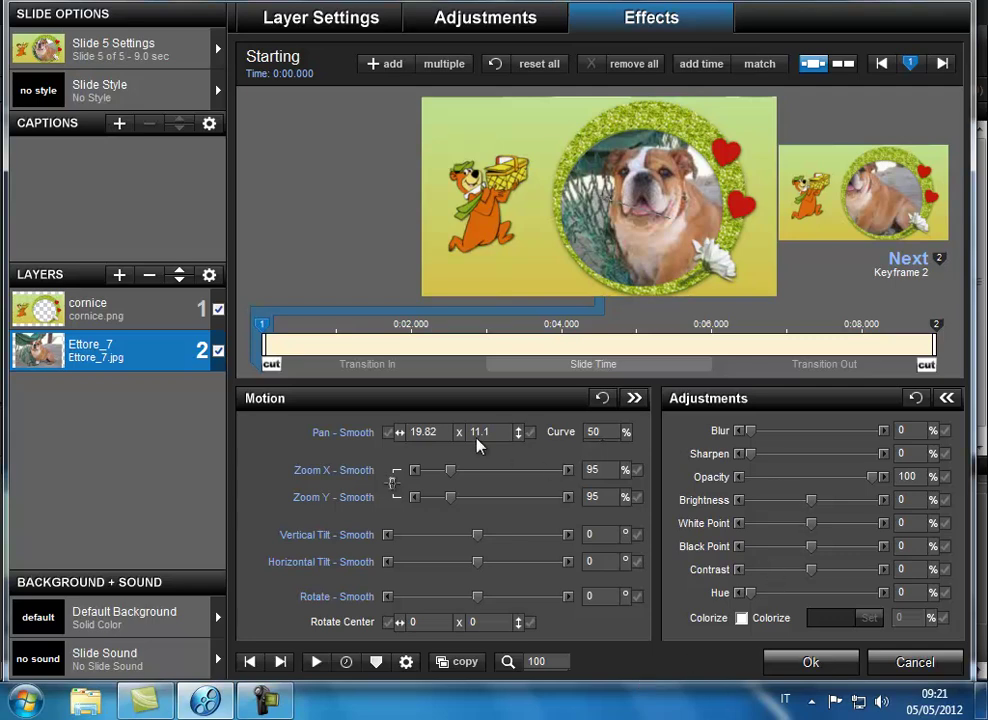
right_click(257, 327)
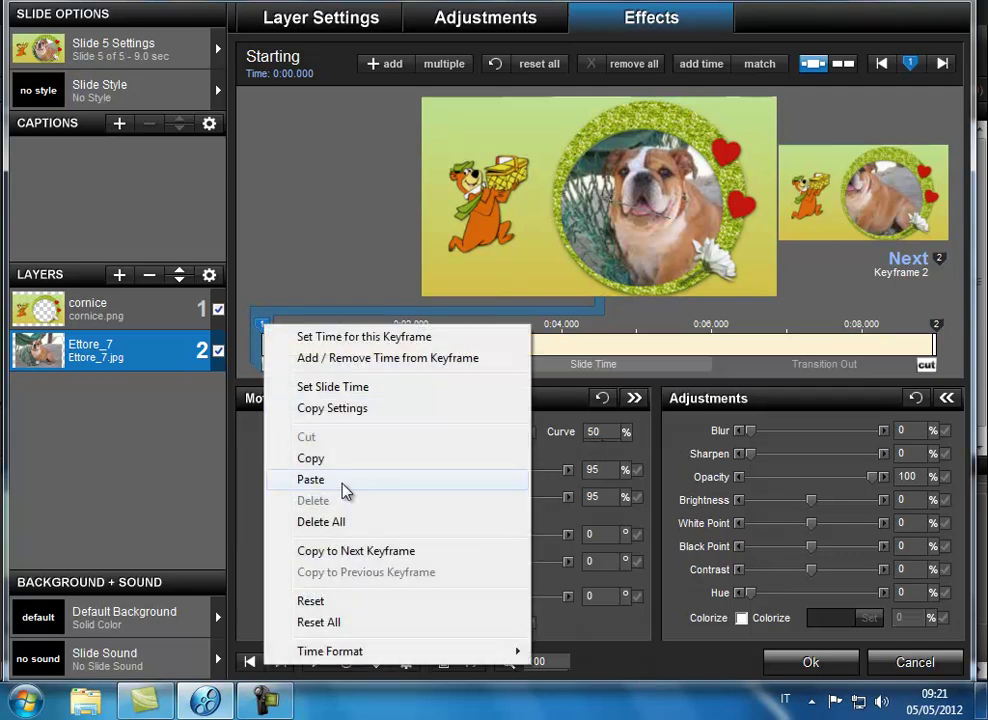
click(344, 459)
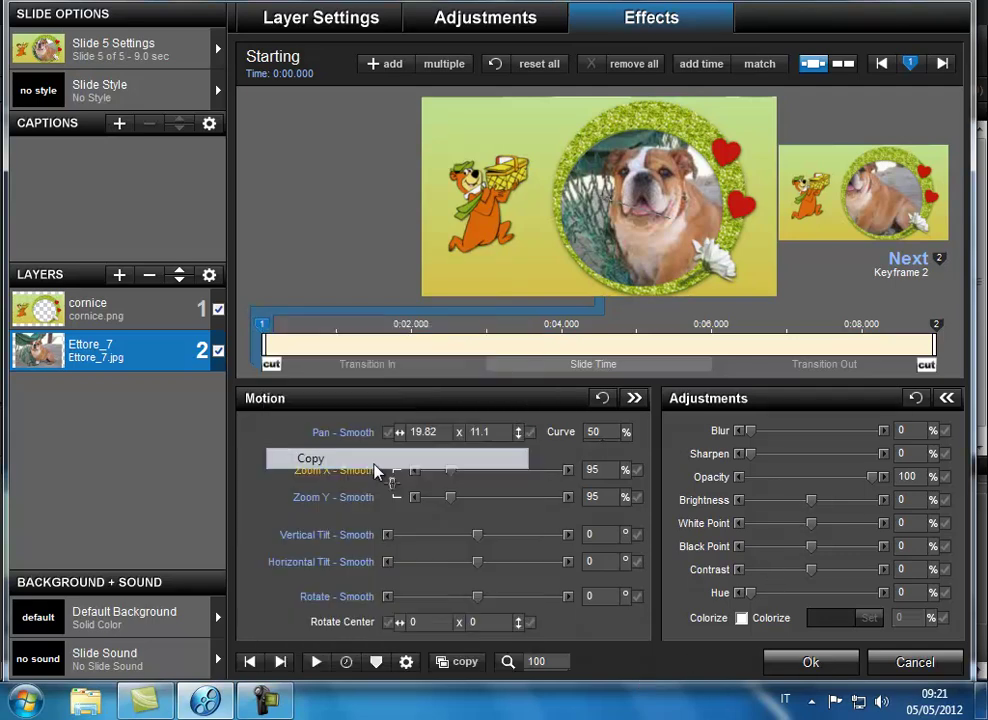
click(938, 326)
right_click(938, 326)
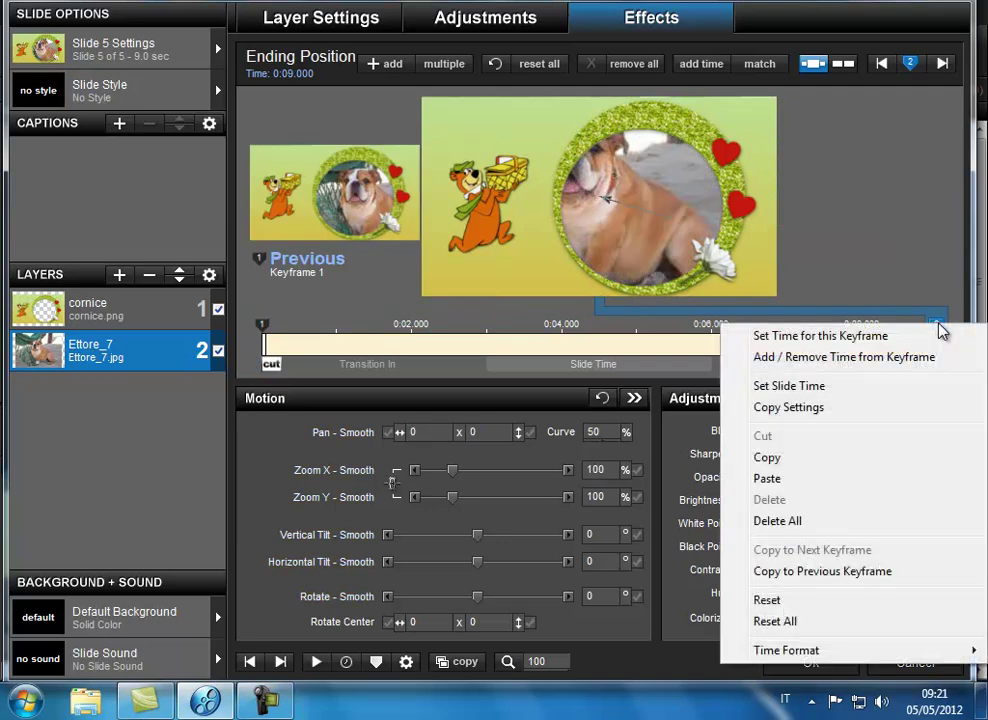
click(800, 490)
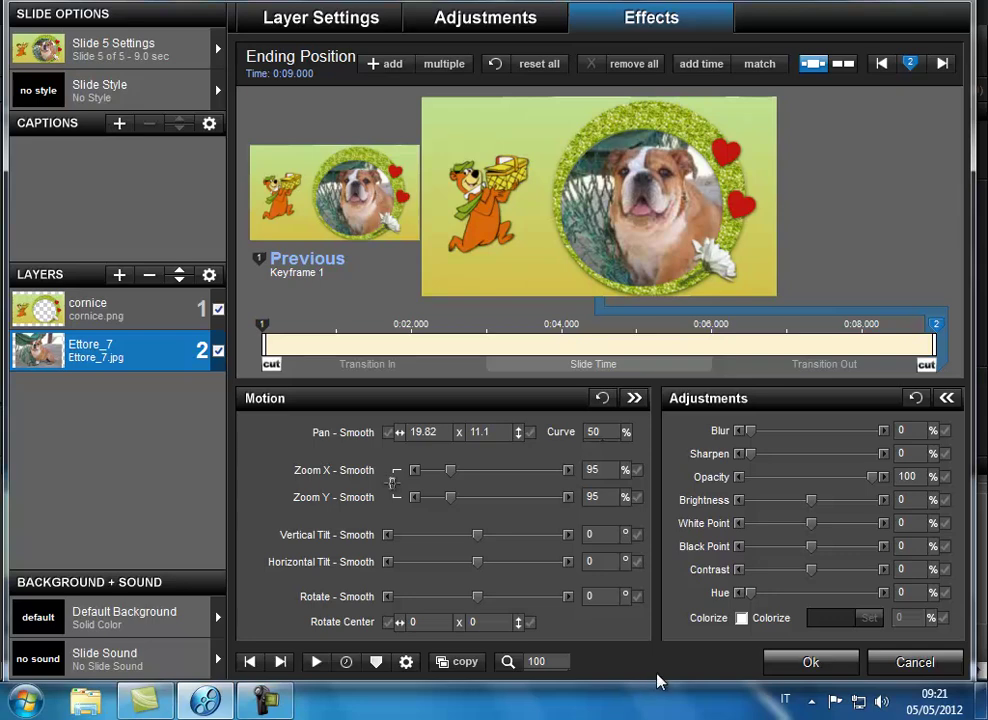
click(282, 665)
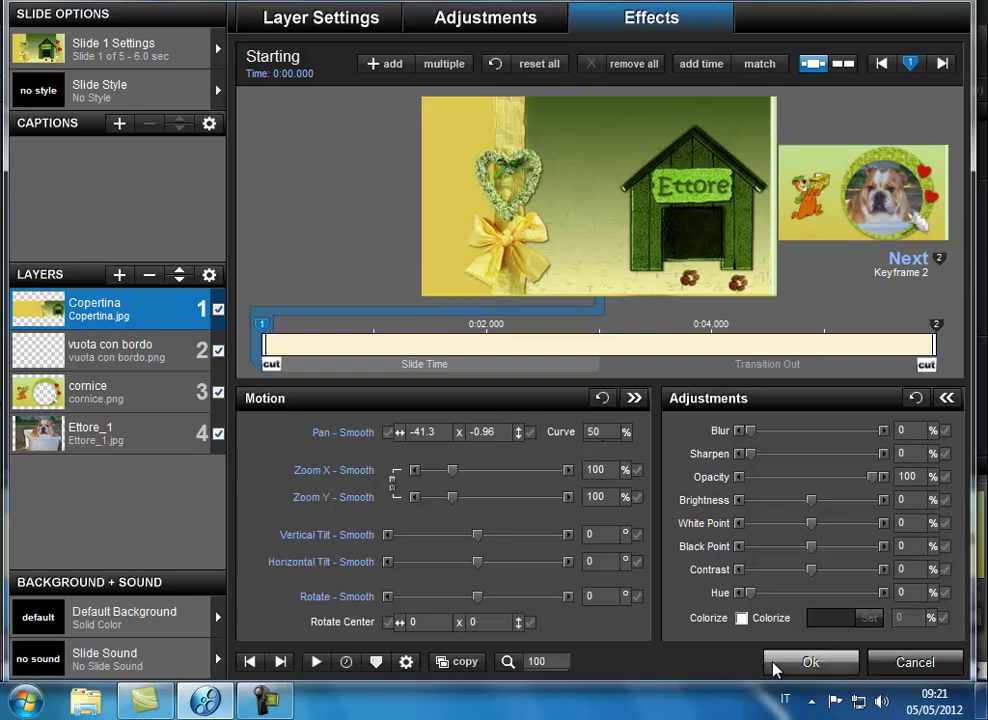
click(812, 664)
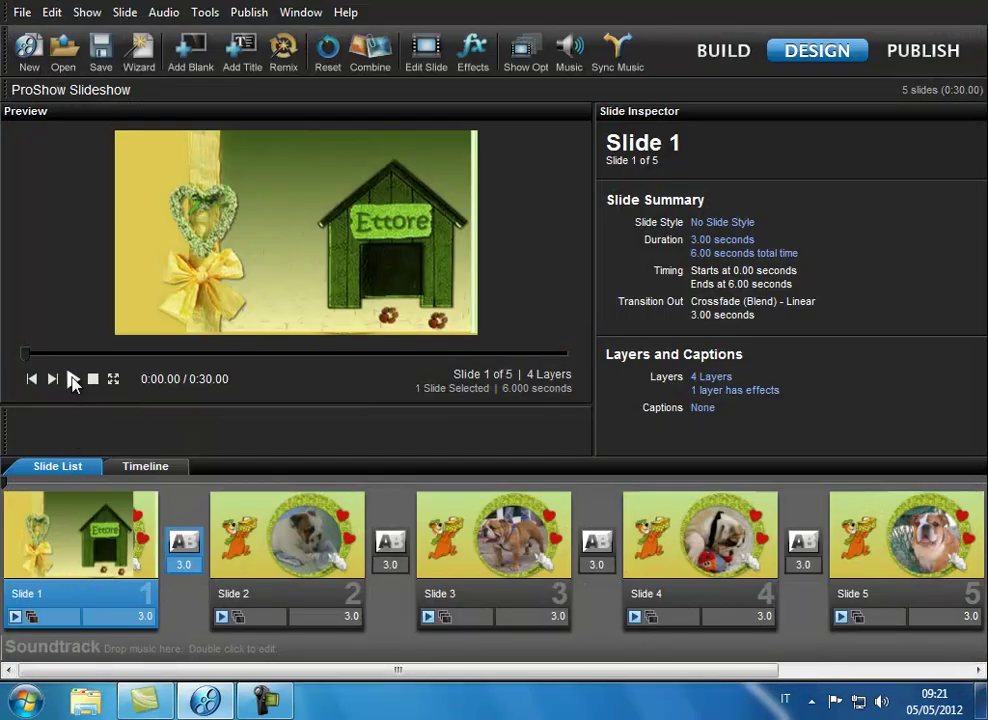
click(72, 379)
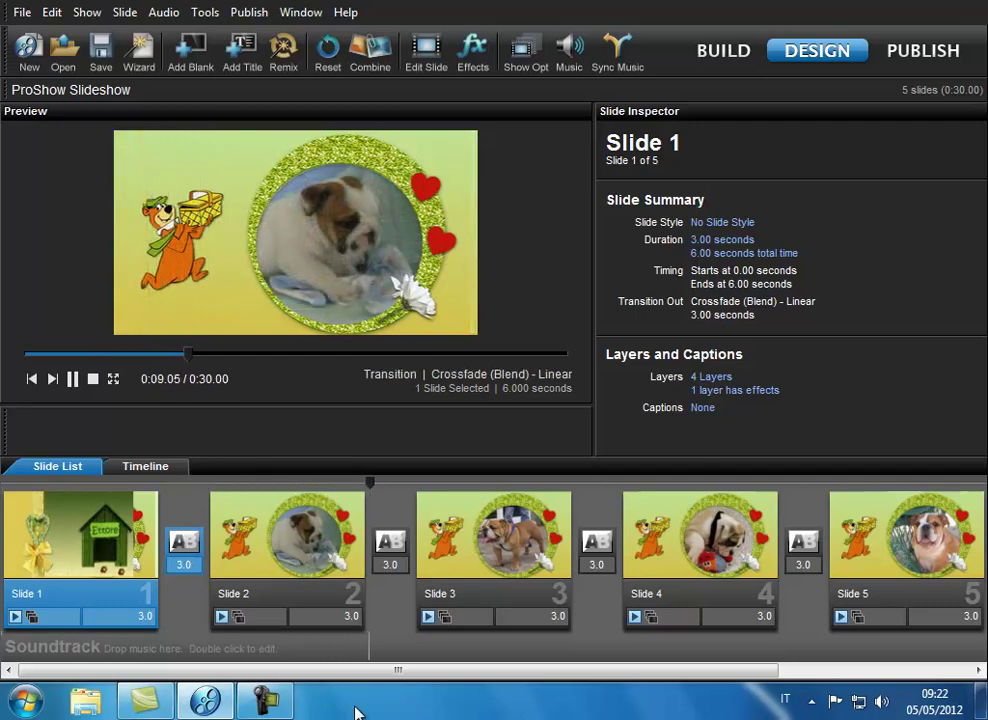
click(190, 620)
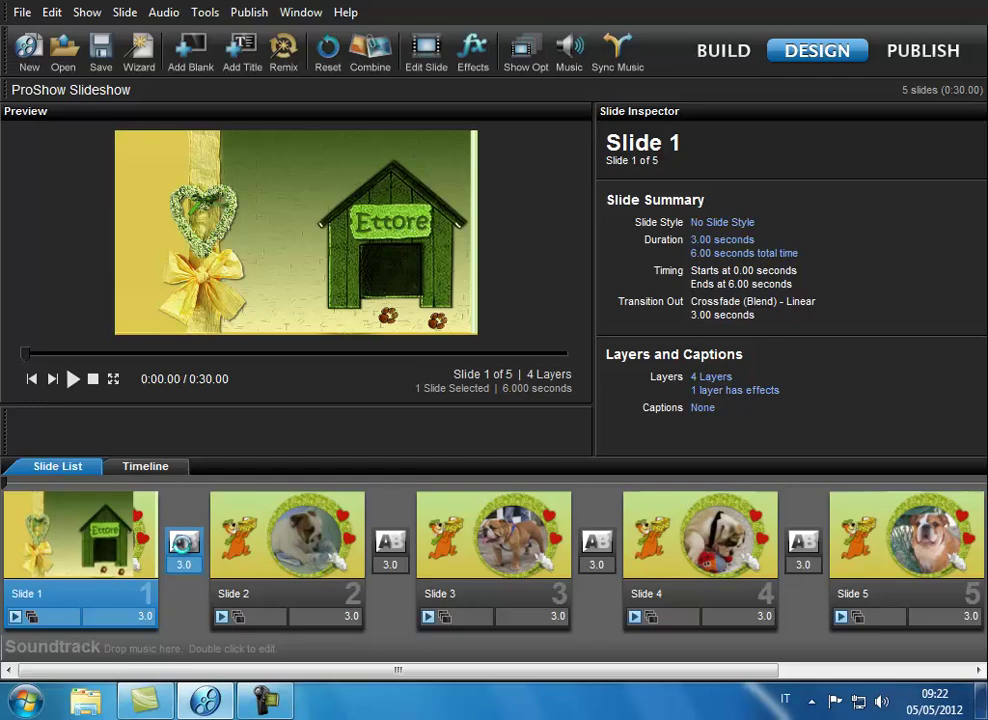
- Set the slide 1–2 transition to Page Curl - Glossy Opaque - Top Right and verify it
click(183, 545)
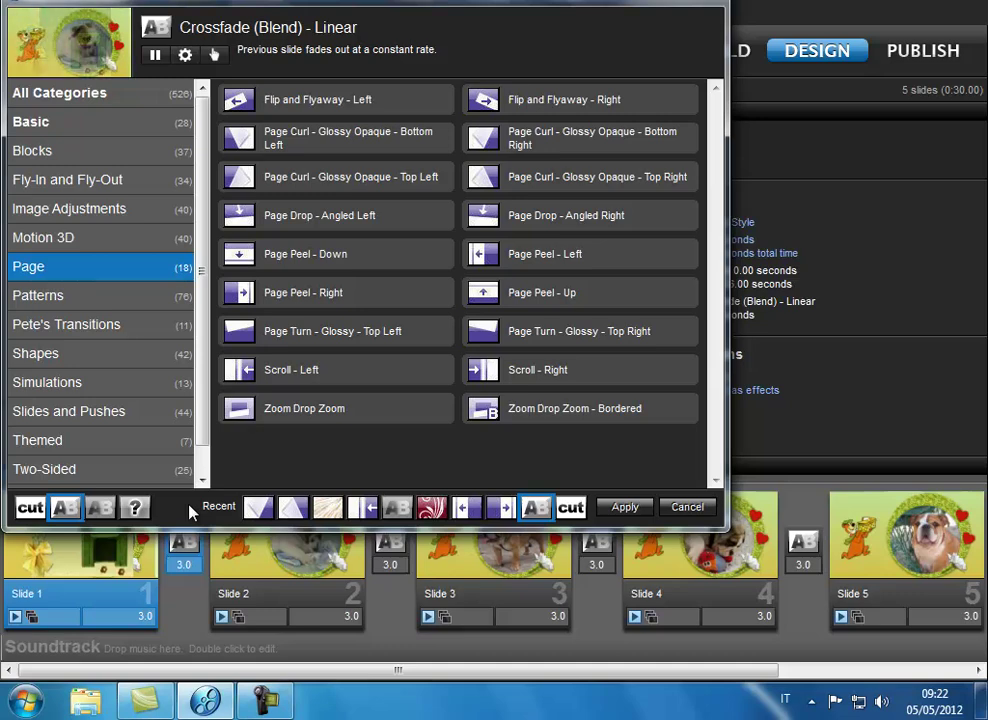
click(541, 183)
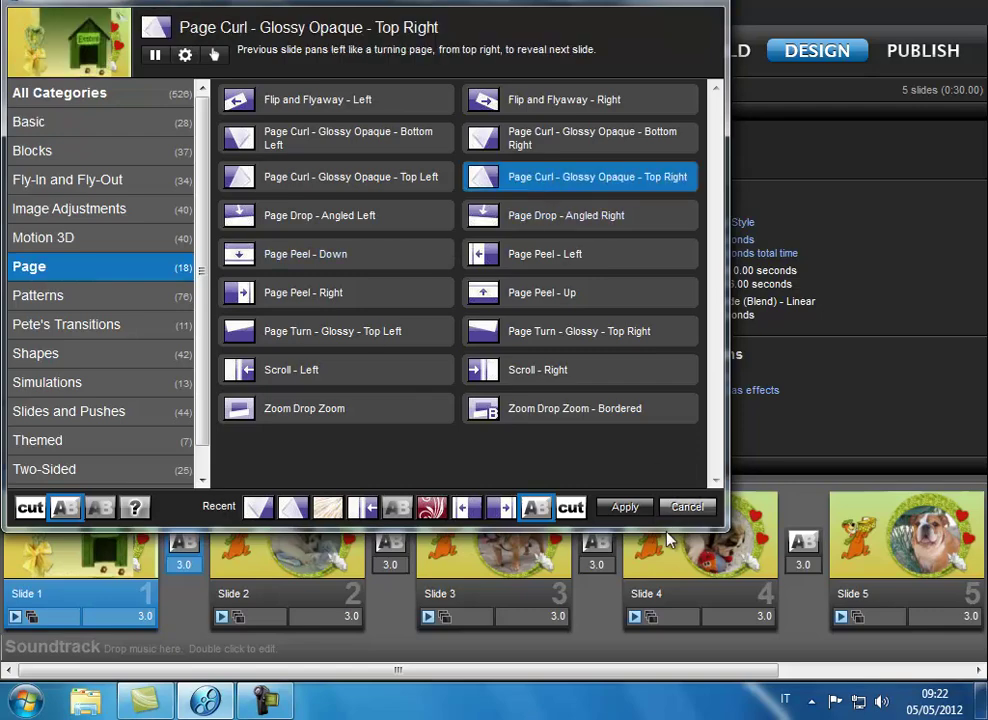
click(626, 508)
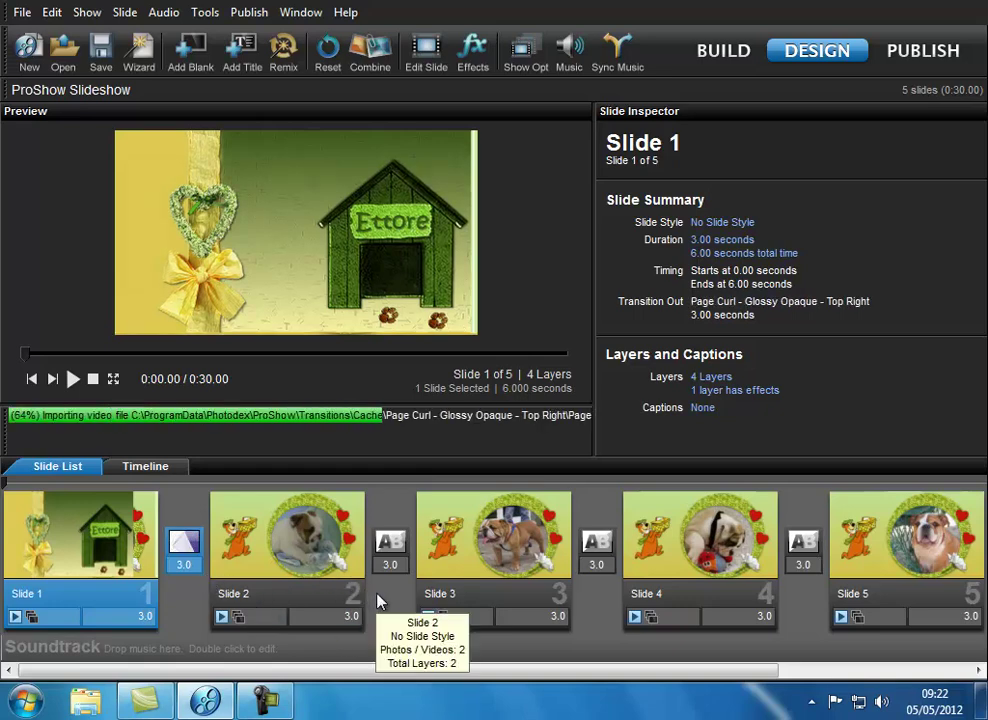
click(183, 550)
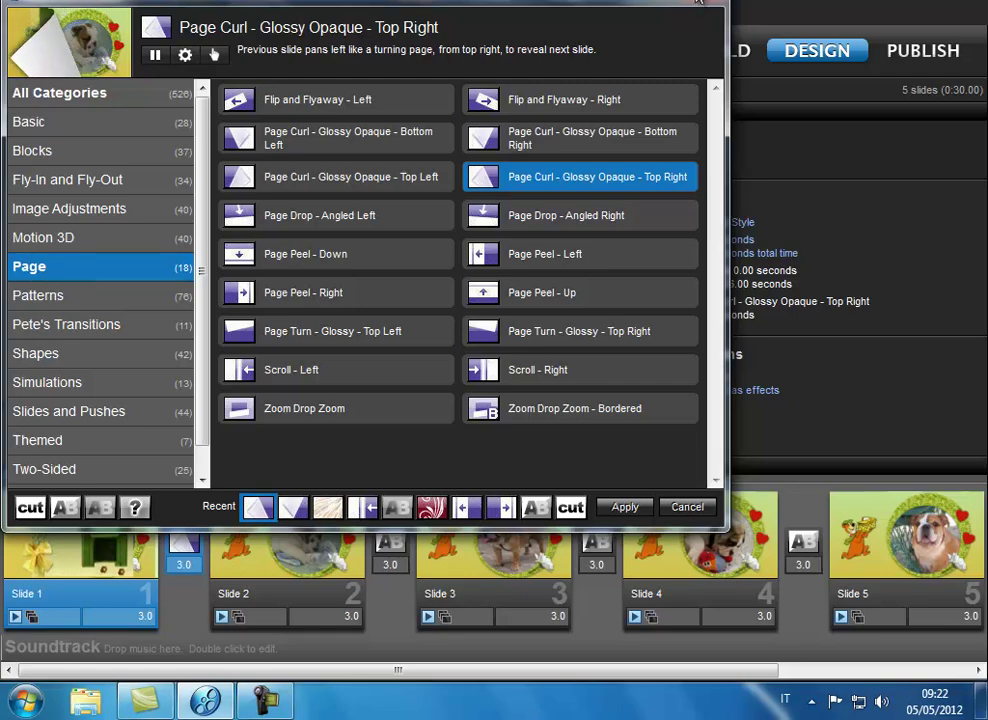
click(695, 5)
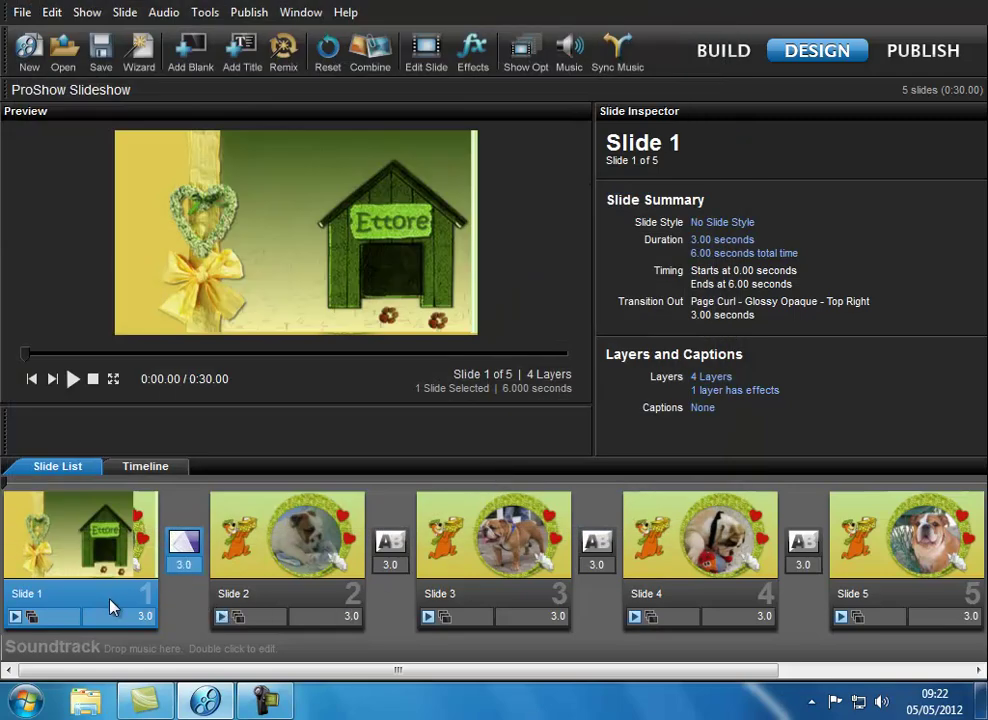
- Apply Page Curl - Glossy Opaque - Top Right to all five slides, then preview from the cover
key(ctrl+a)
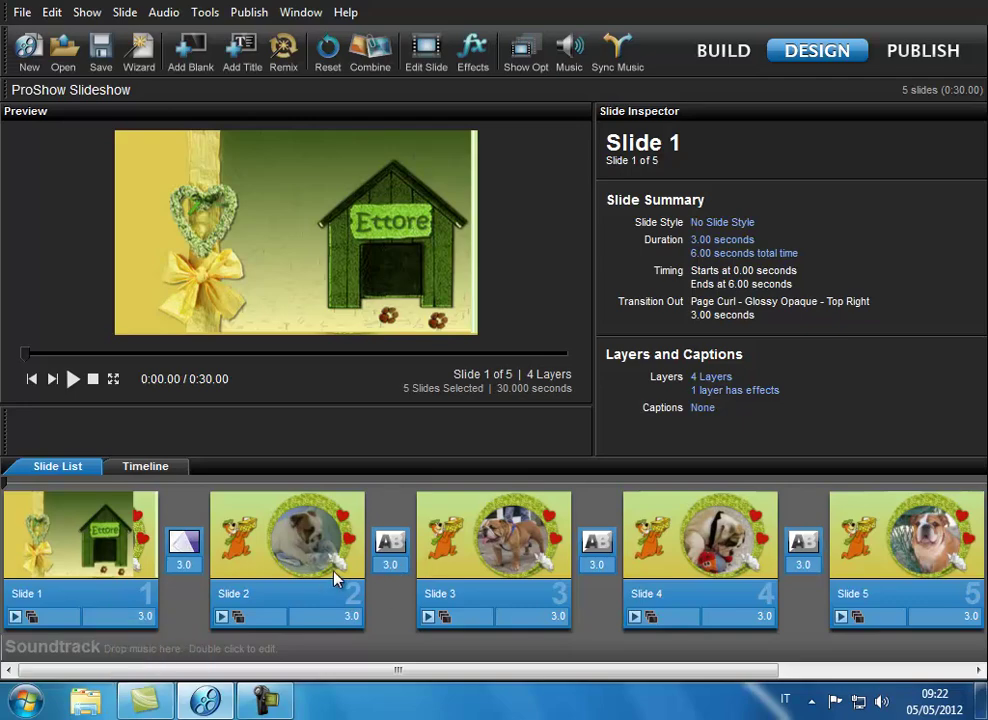
double_click(398, 545)
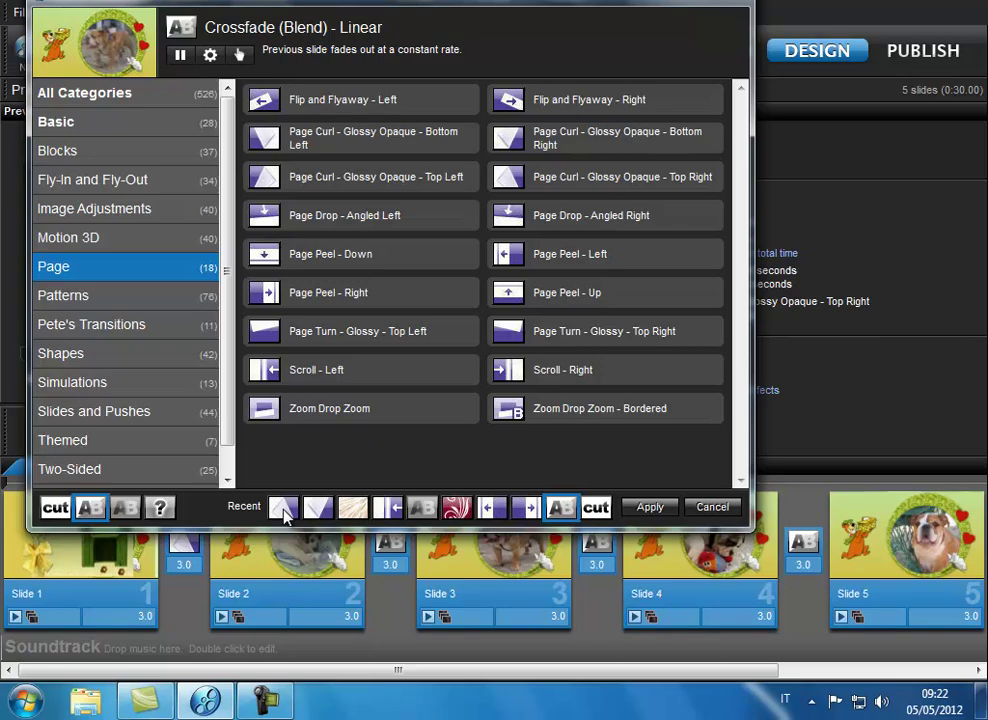
double_click(284, 512)
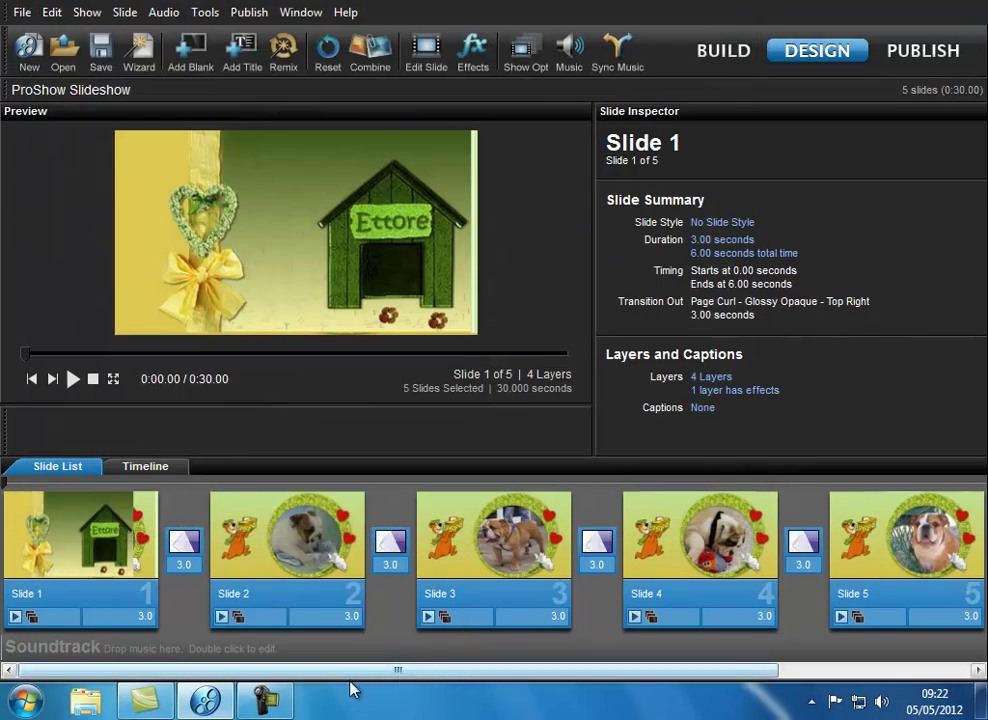
click(62, 594)
click(70, 378)
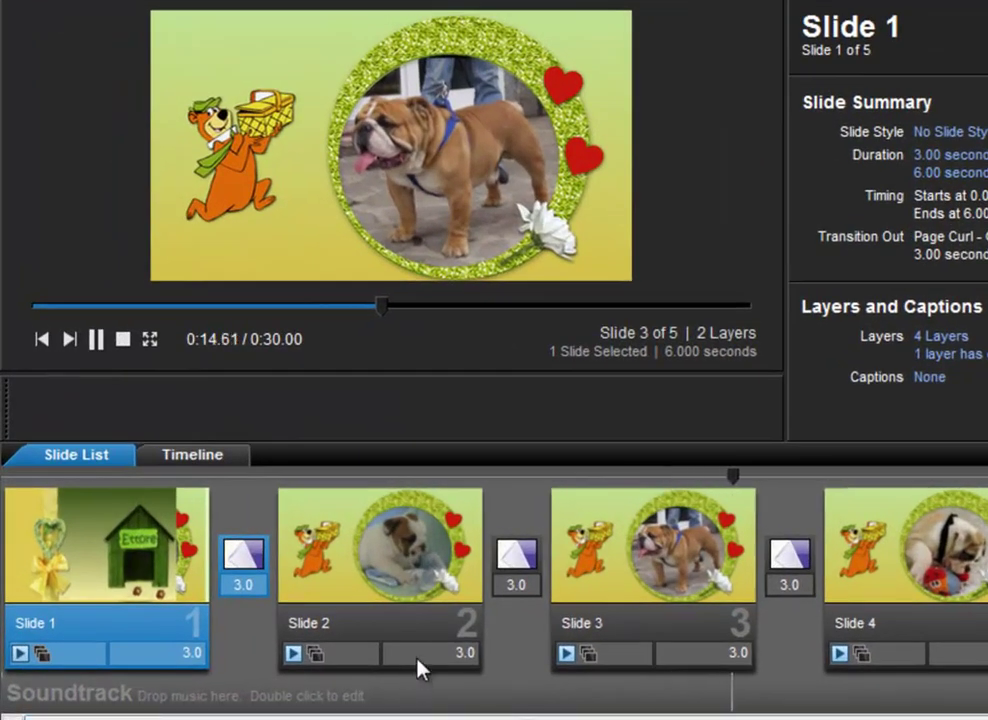
- Set all five slides to 2.0 seconds each and preview the 25-second show
click(410, 650)
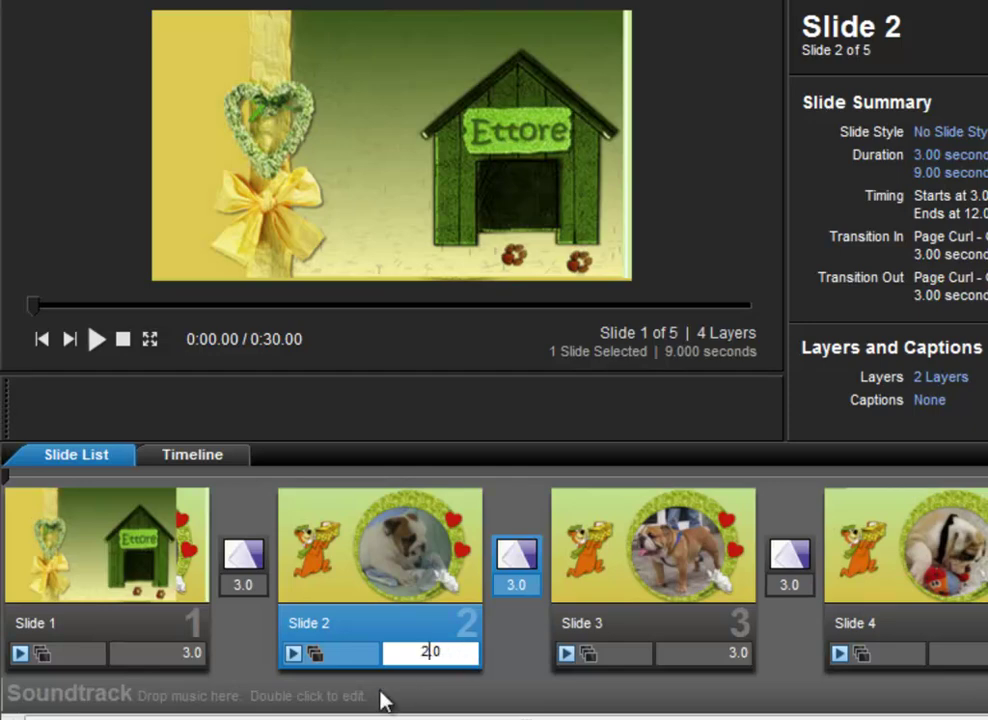
click(353, 631)
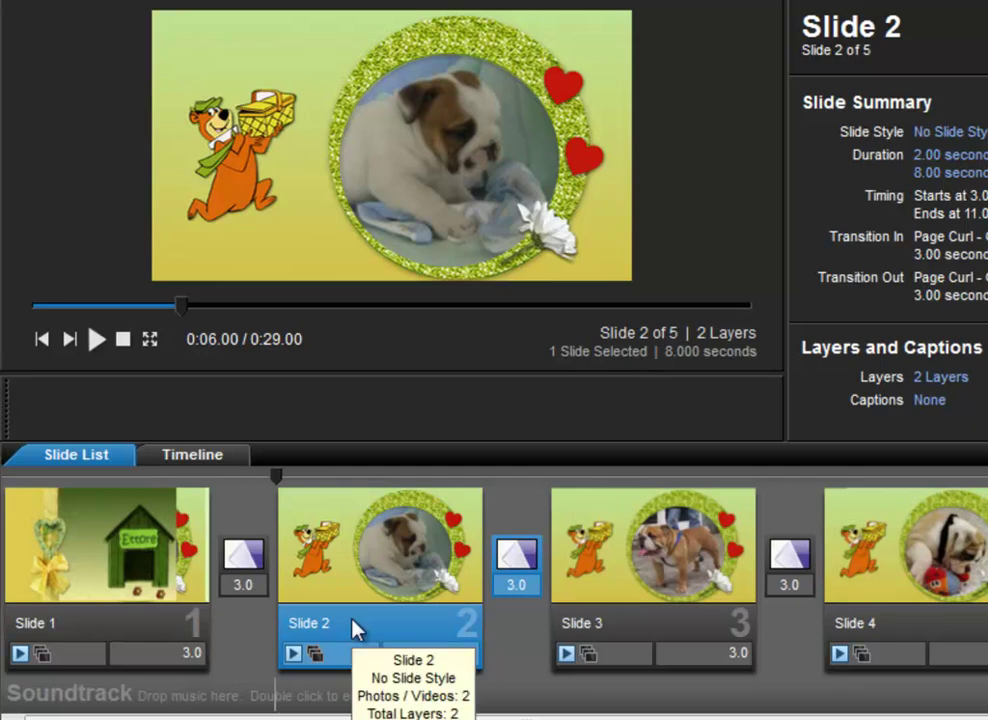
key(ctrl+a)
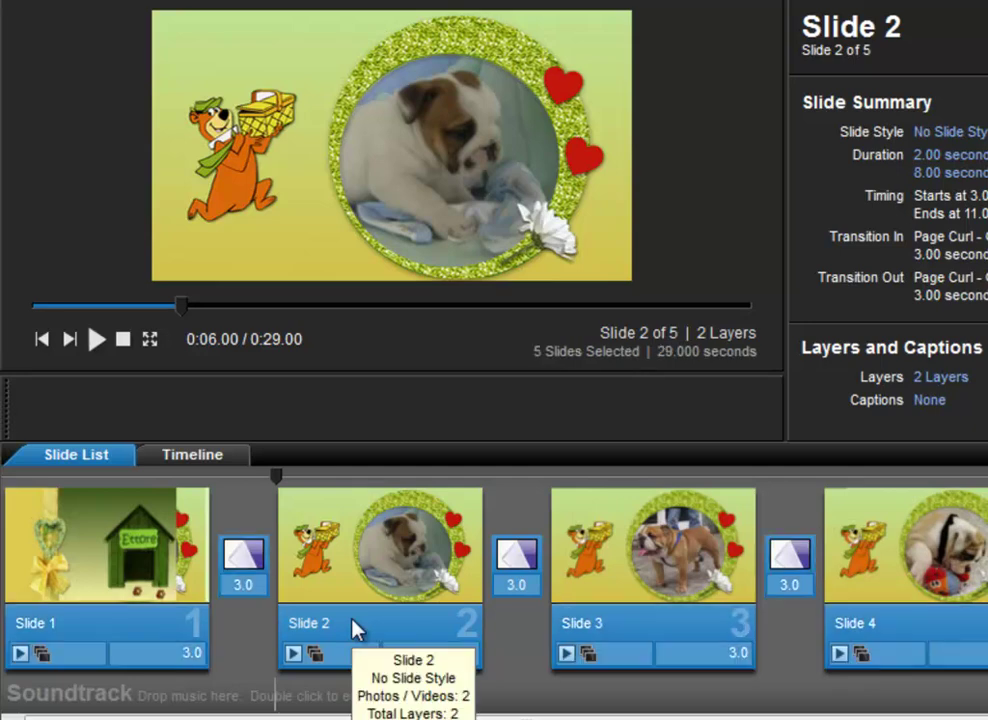
click(728, 652)
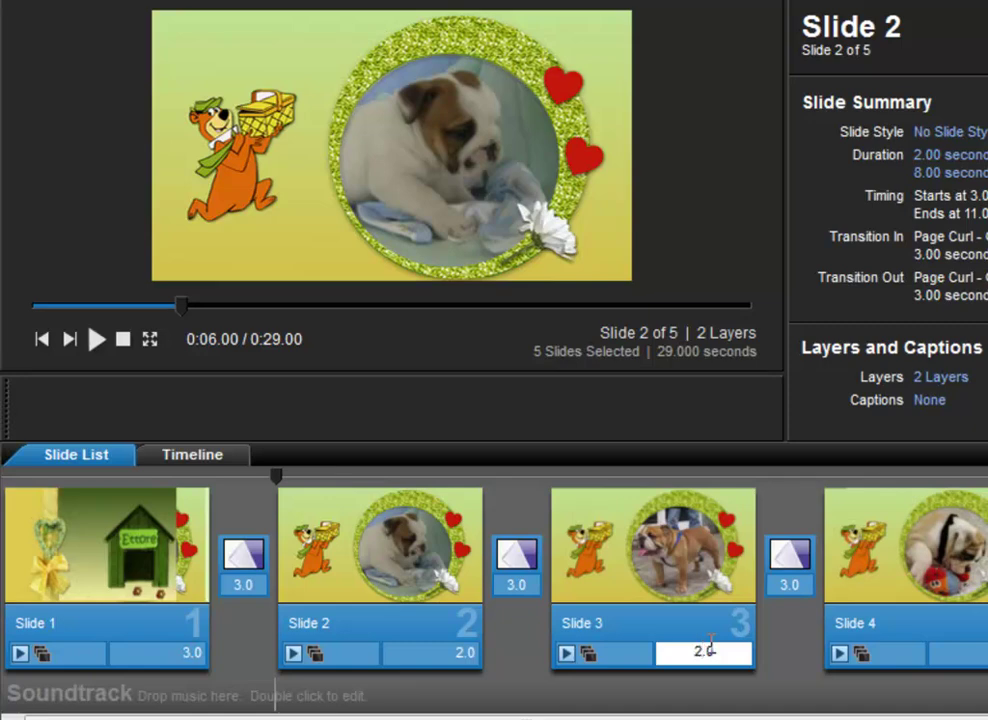
key(Return)
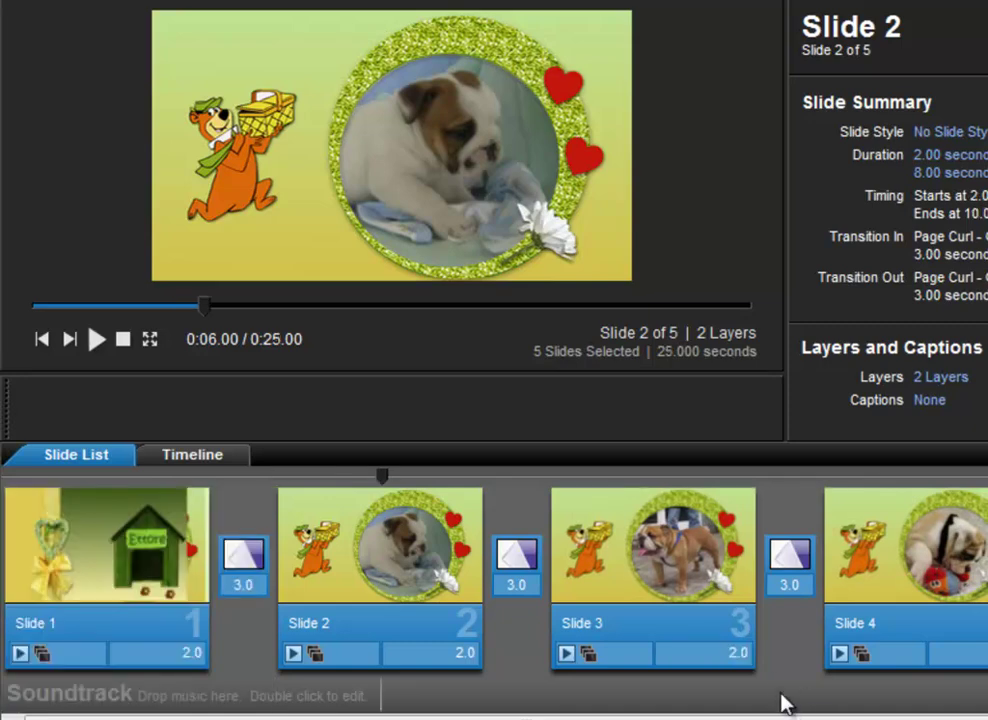
click(49, 591)
click(95, 338)
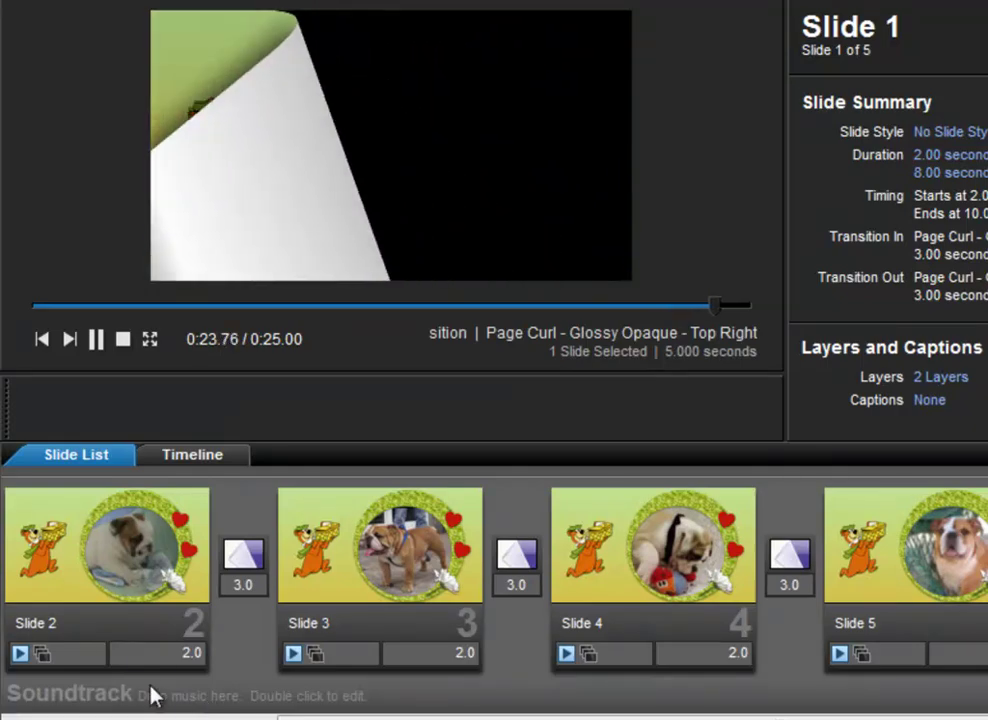
click(222, 460)
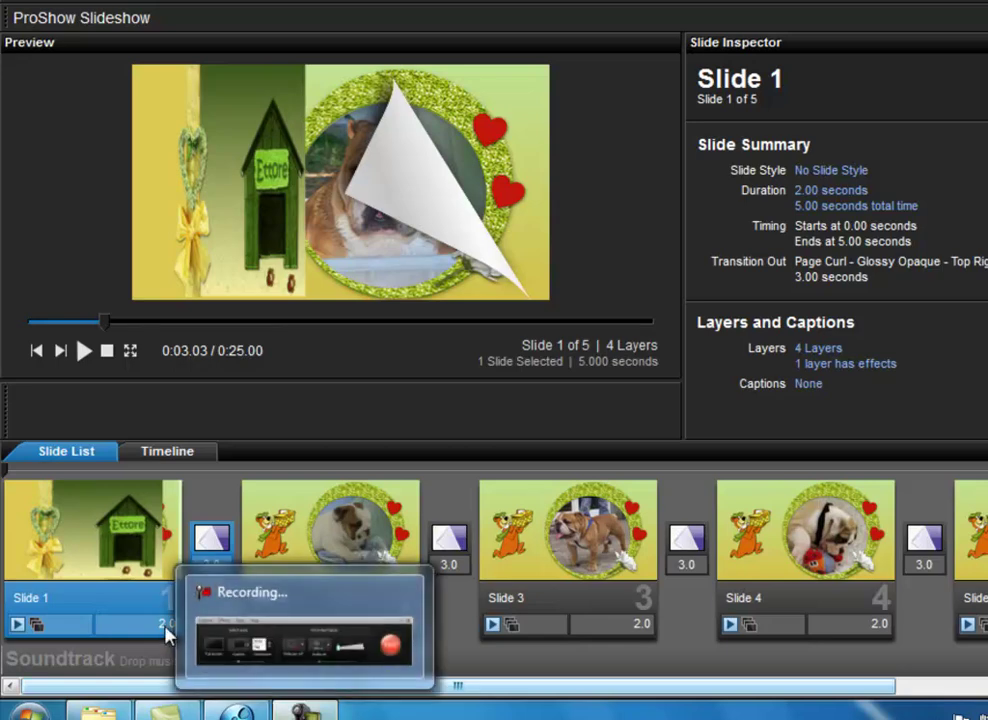
- In the Timeline view, drop cane che abbaia.mp3 from the folder onto the soundtrack bar
click(167, 460)
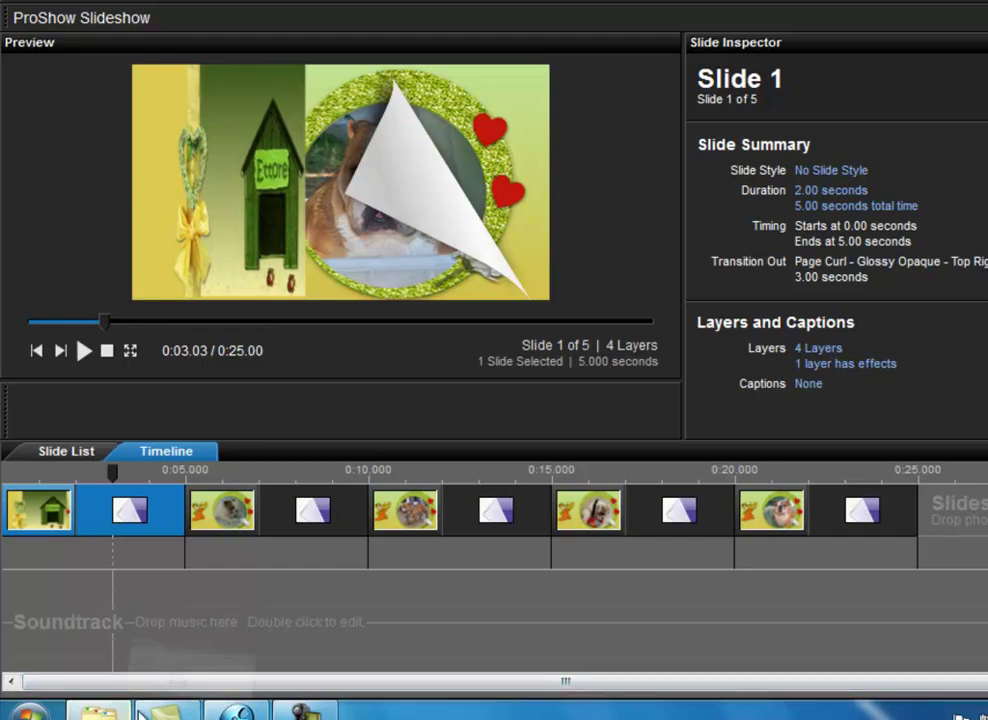
click(150, 712)
drag(646, 413, 86, 640)
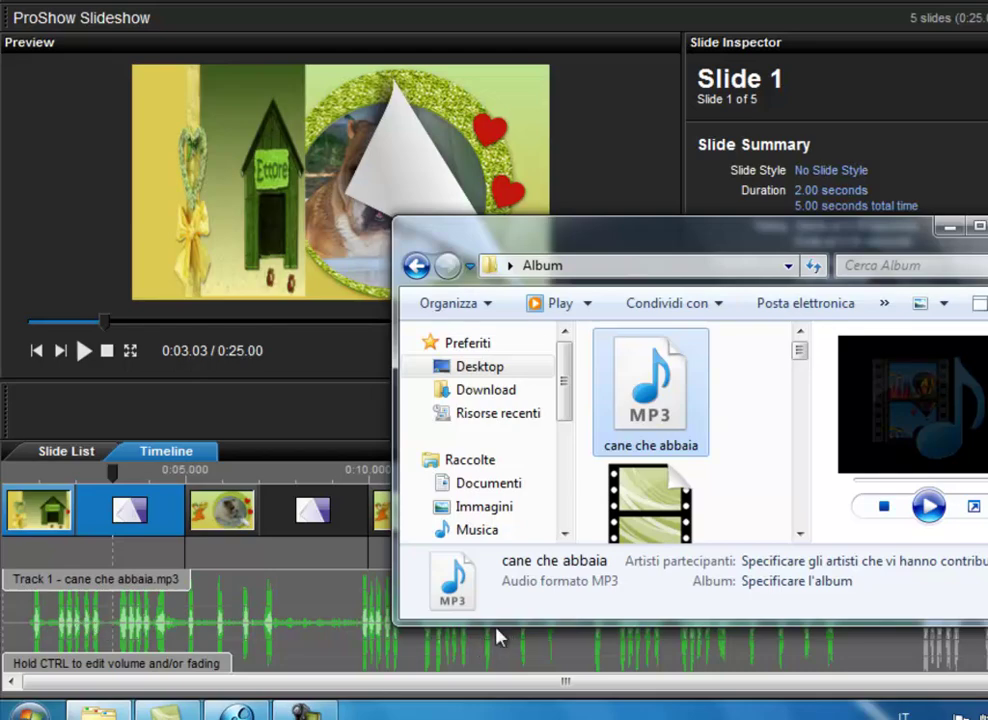
click(165, 712)
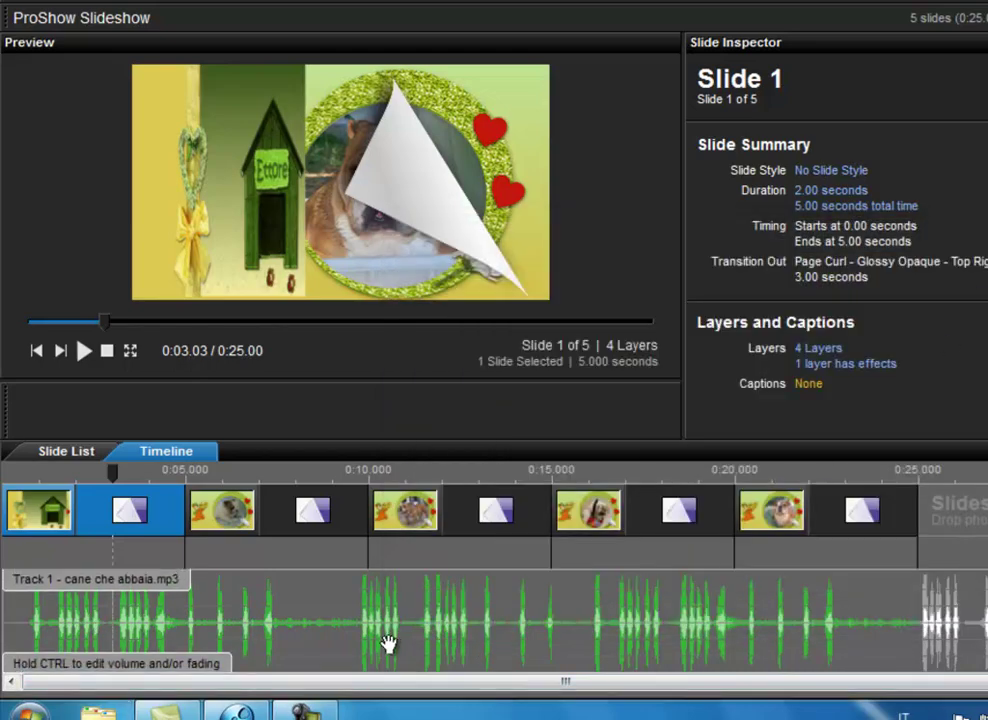
- Align the soundtrack's start with the beginning of the show
click(184, 625)
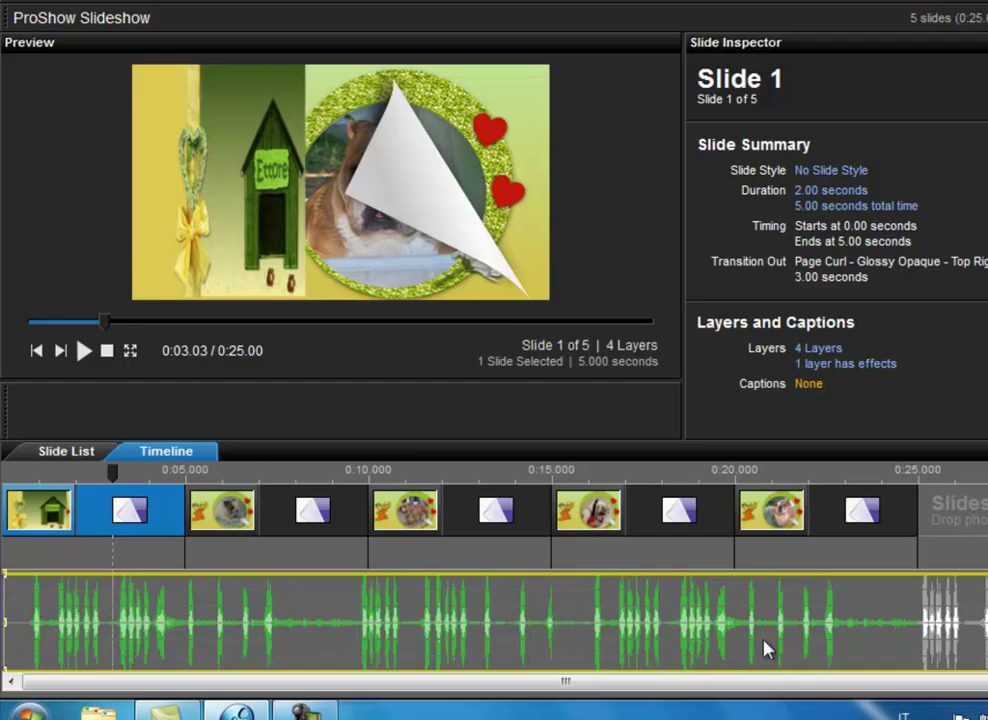
drag(925, 624, 670, 578)
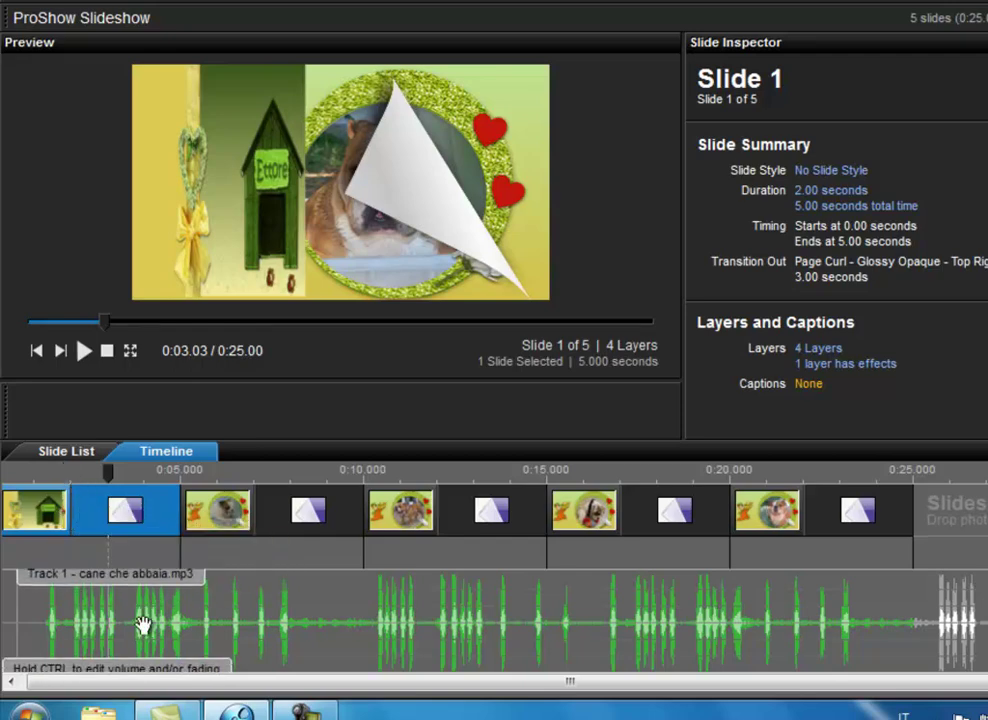
drag(145, 625, 132, 629)
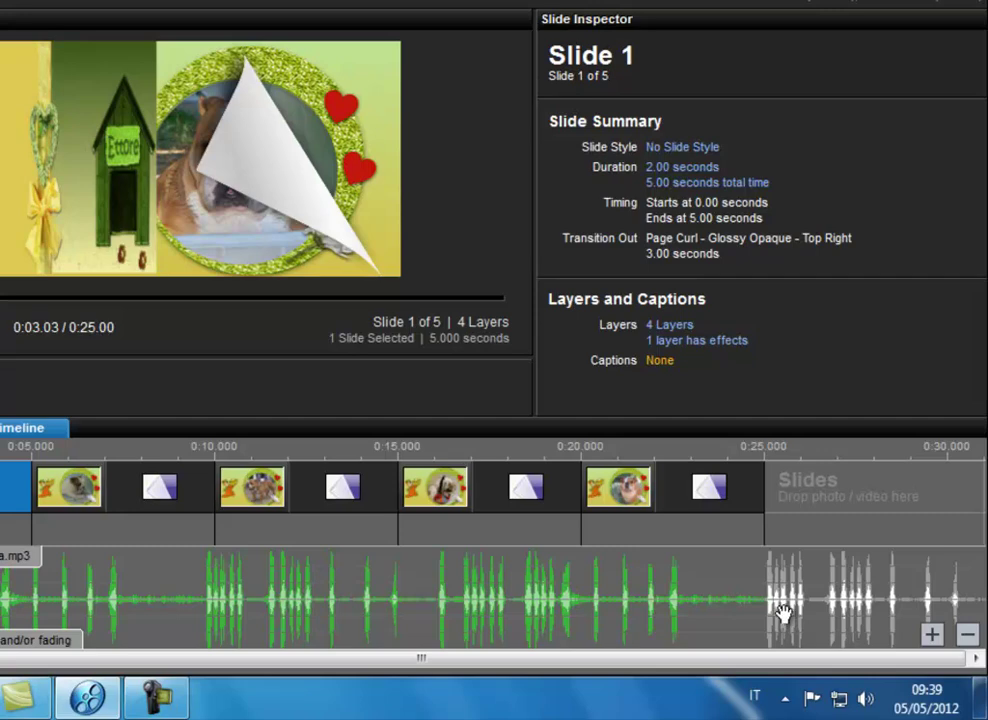
- Trim the barking soundtrack with Stop Track Here at the 25-second mark
right_click(775, 602)
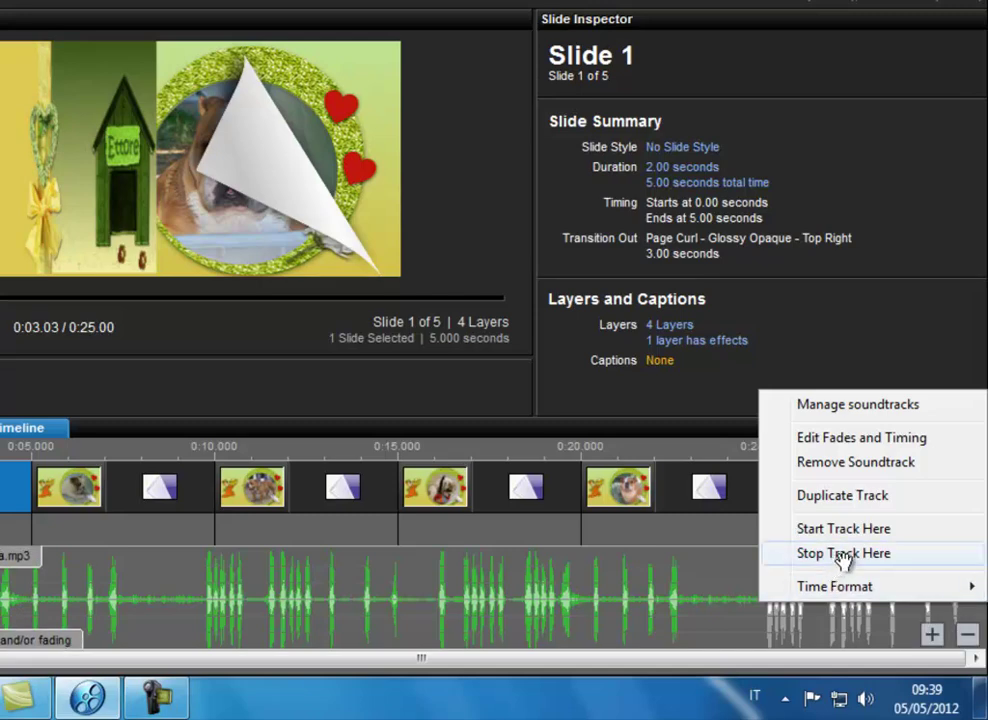
click(843, 556)
right_click(767, 603)
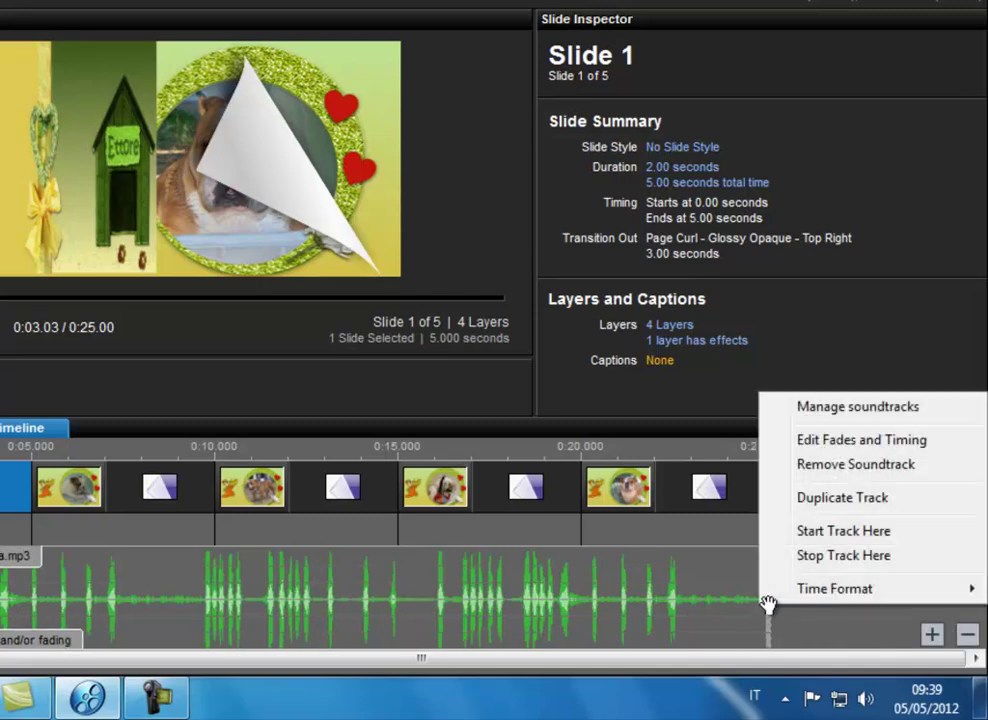
click(812, 556)
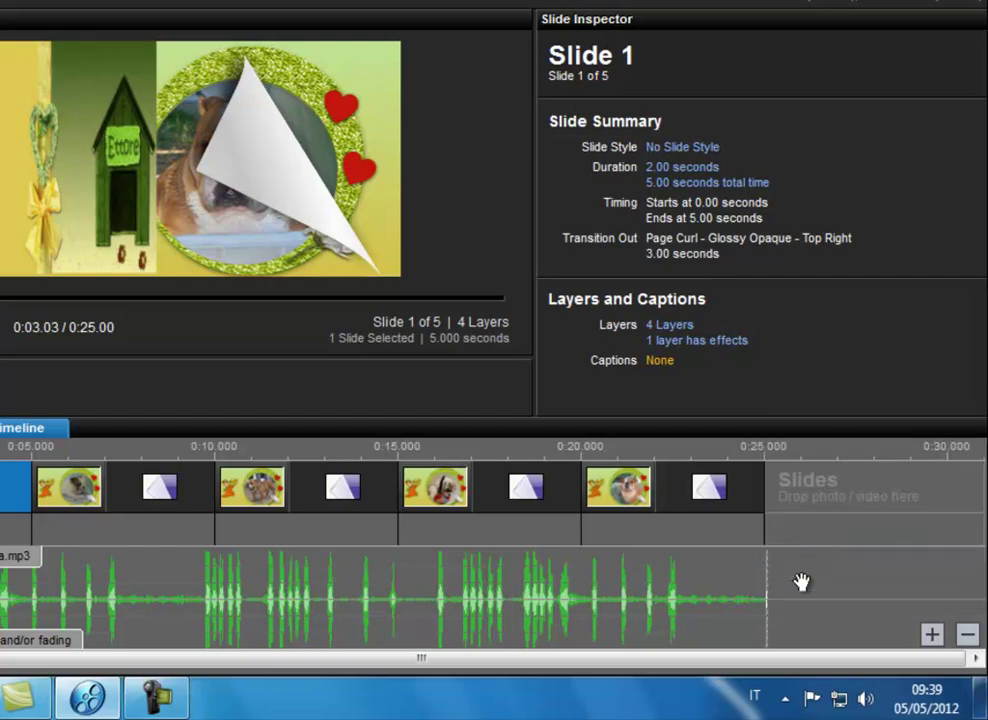